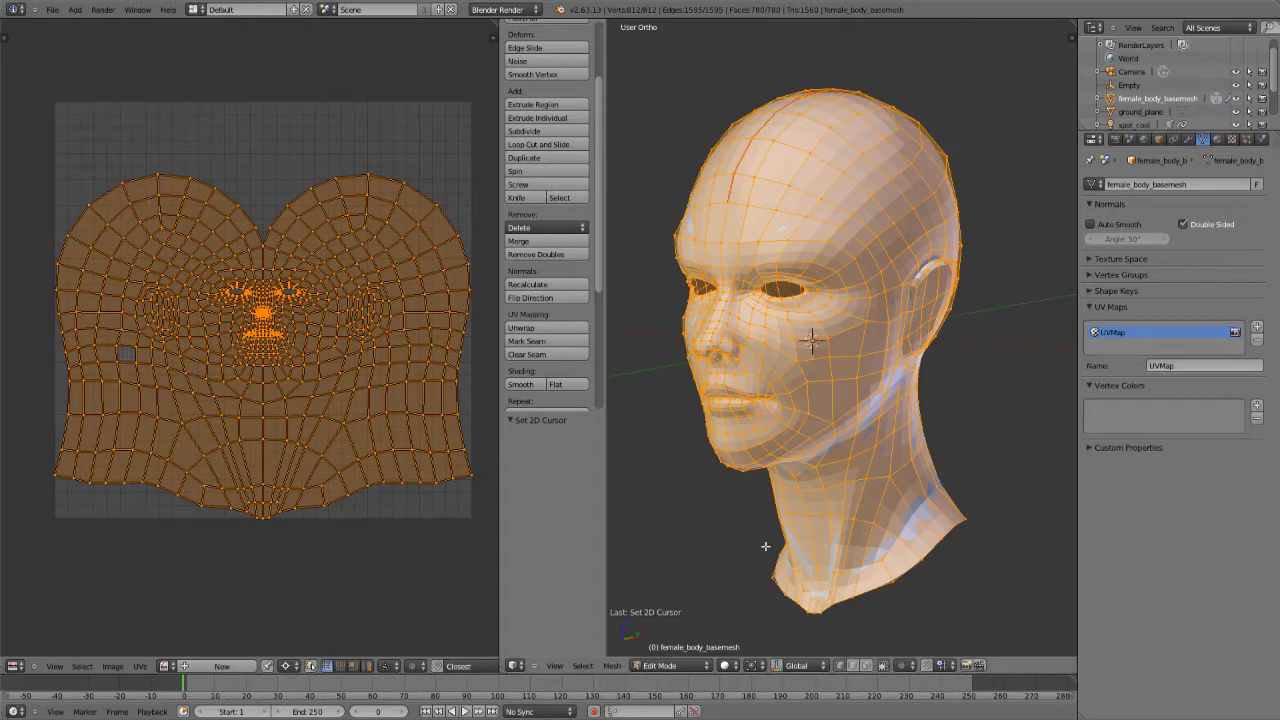
Add a second UV map to the mesh, then remove the extra UVMap.001
click(520, 533)
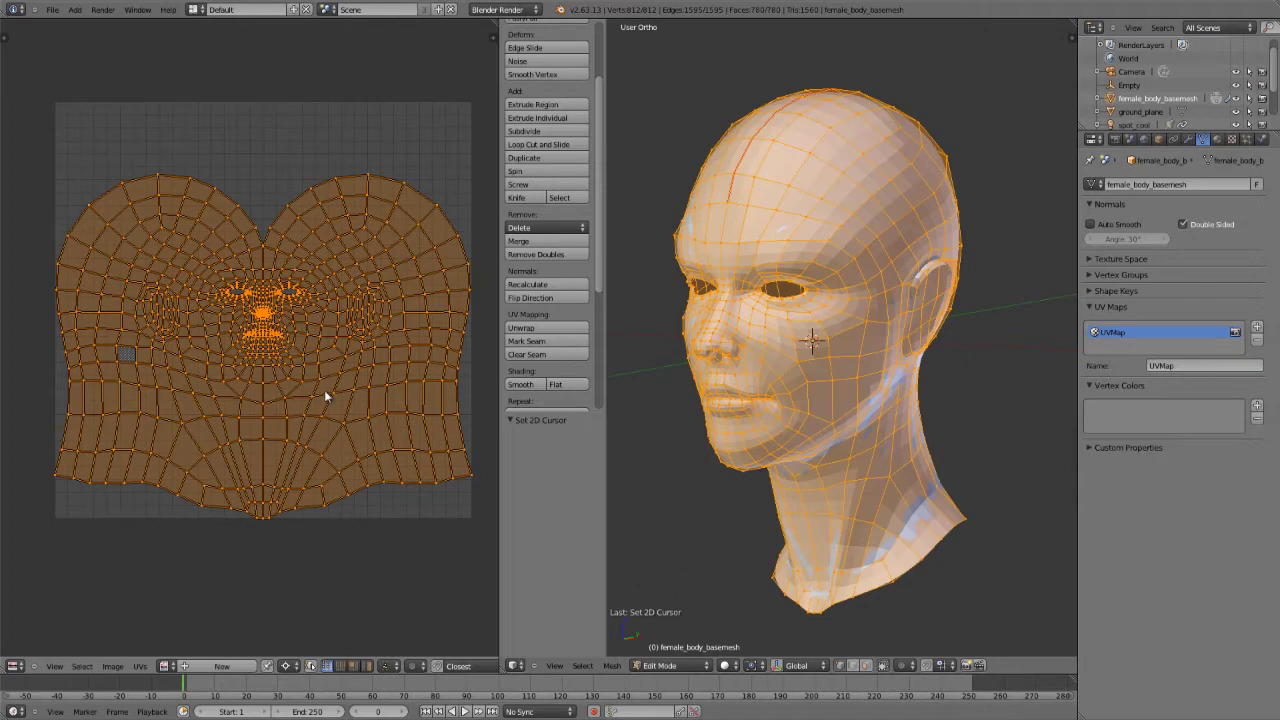
middle_drag(332, 400, 354, 386)
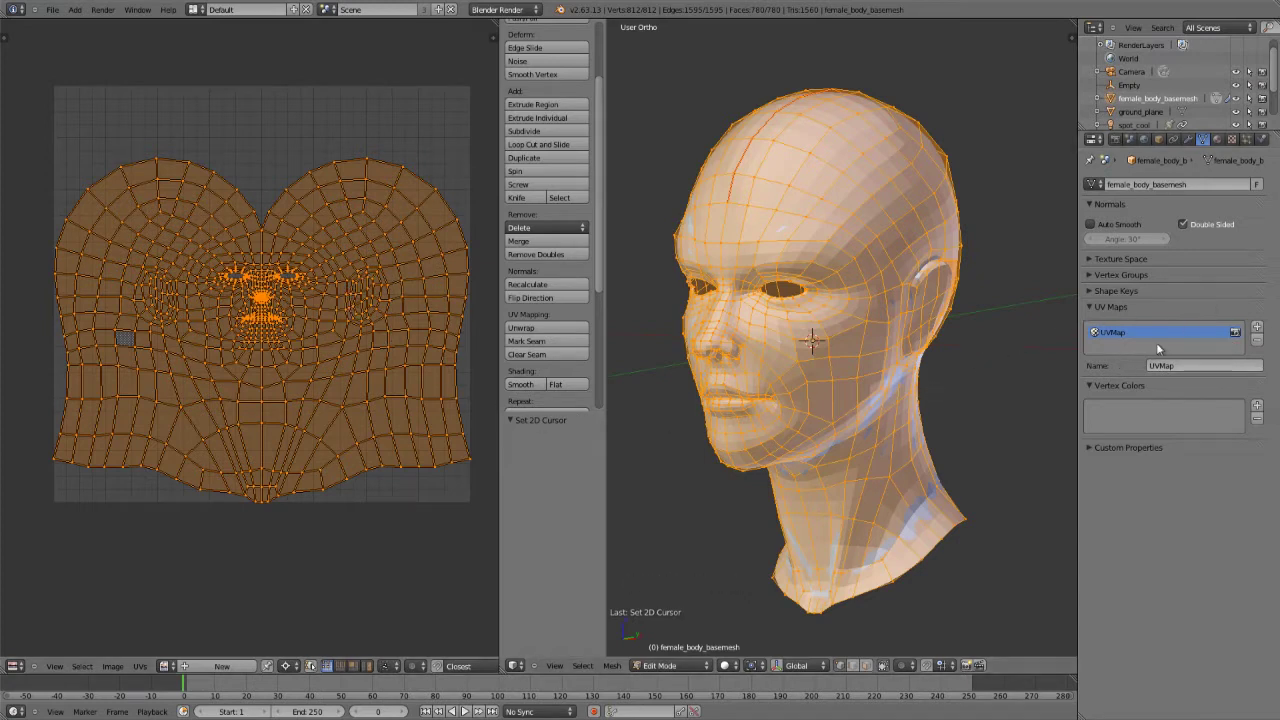
click(1258, 327)
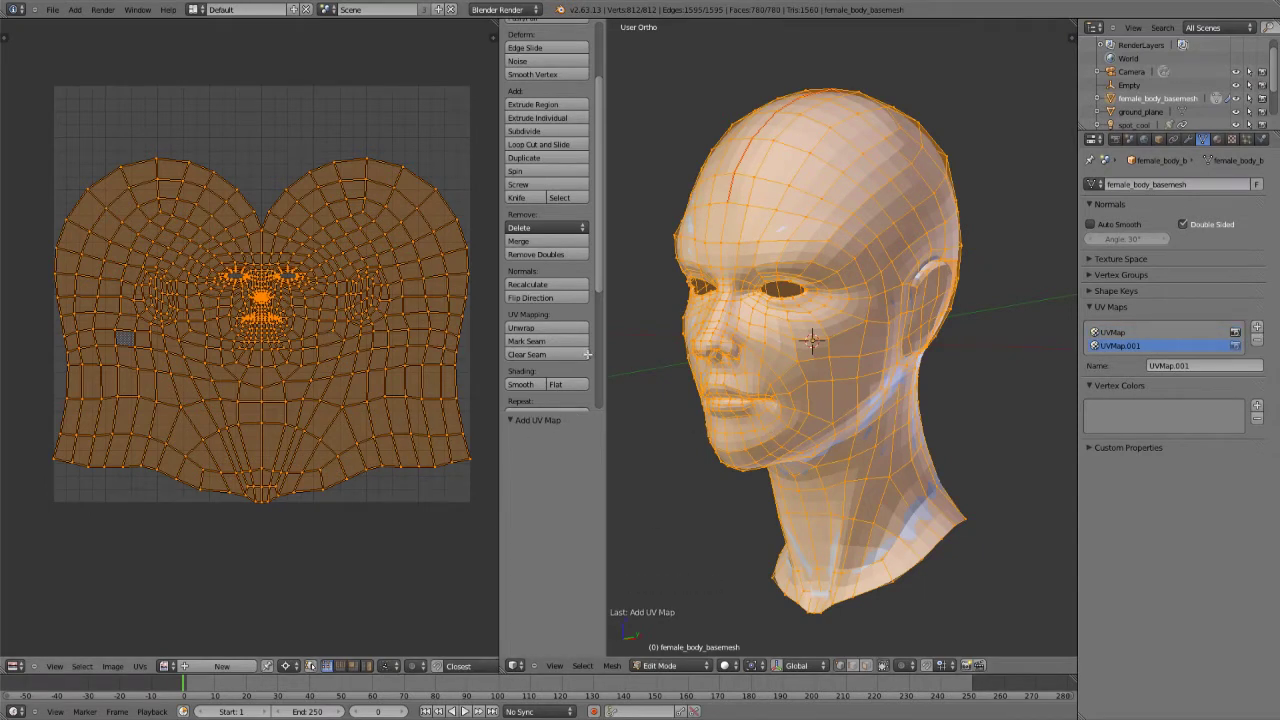
click(1257, 340)
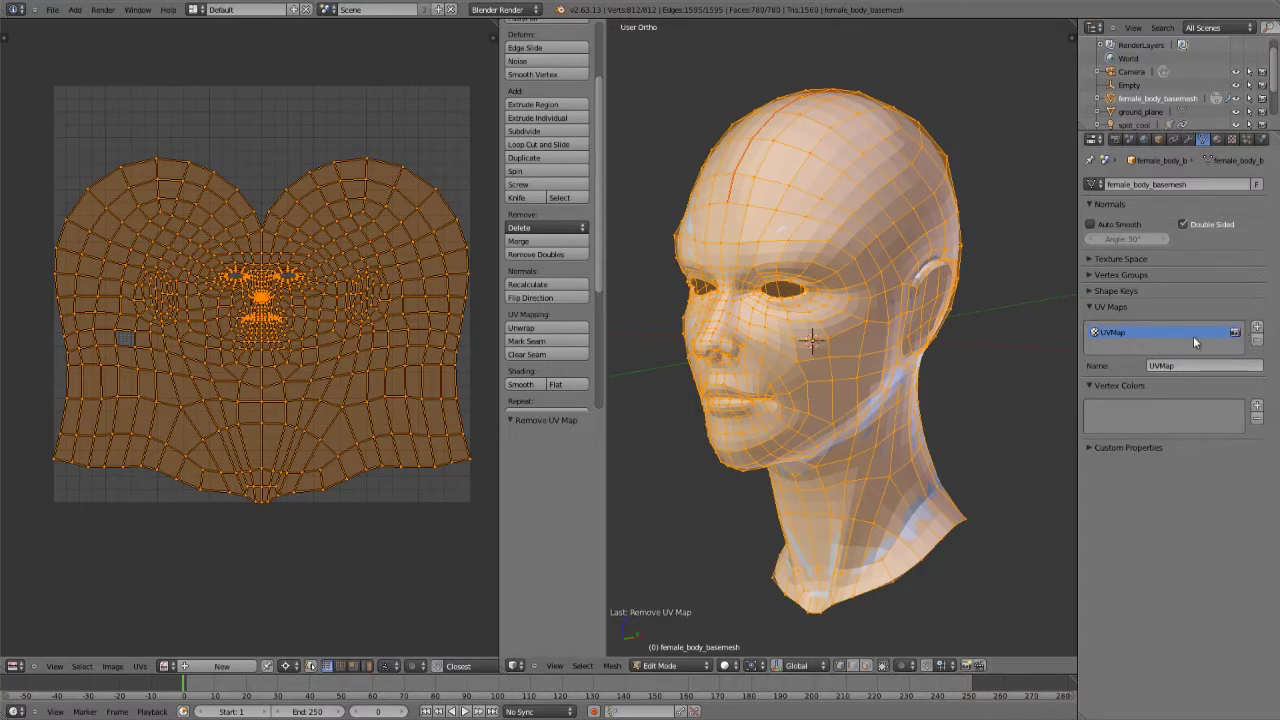
click(1237, 334)
Maximize the UV editor with Ctrl+Up and fit the whole UV layout in view
key(ctrl+Up)
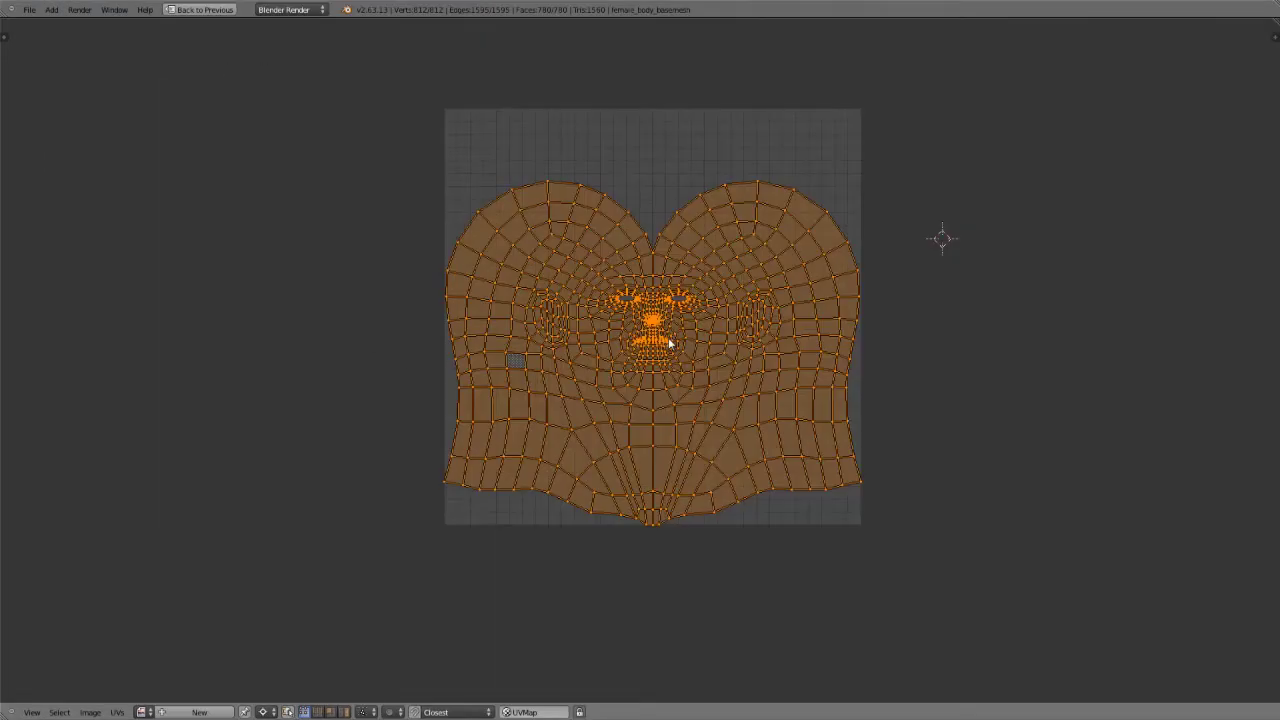
key(Home)
scroll(717, 306, down, 1)
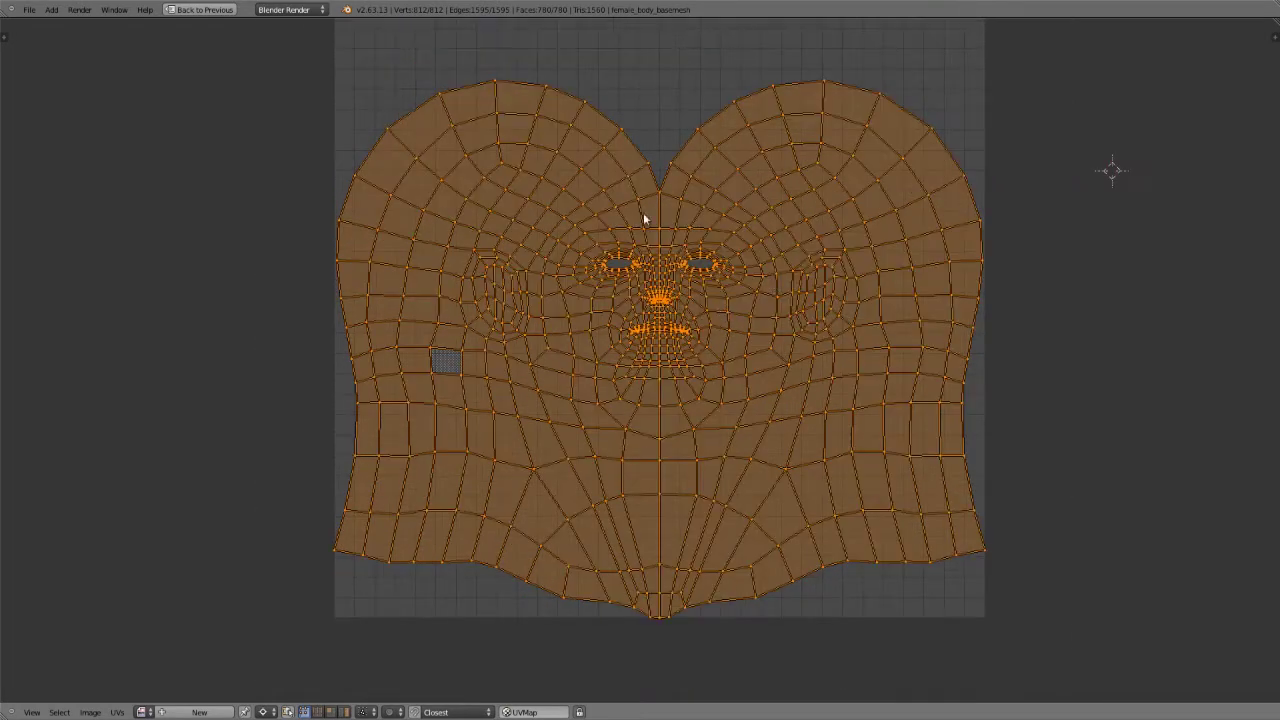
middle_drag(643, 218, 571, 262)
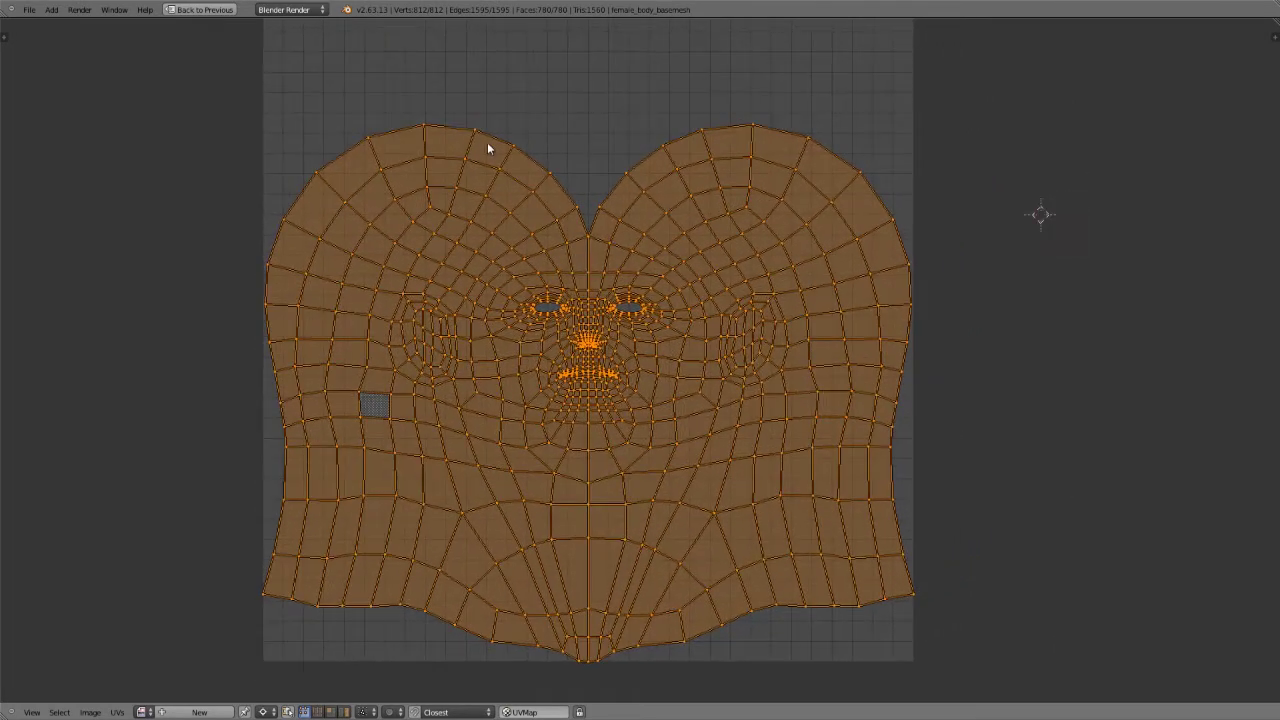
Select the top-edge vertex and top-left face, then trial a move and rotation, cancelling each
right_click(425, 127)
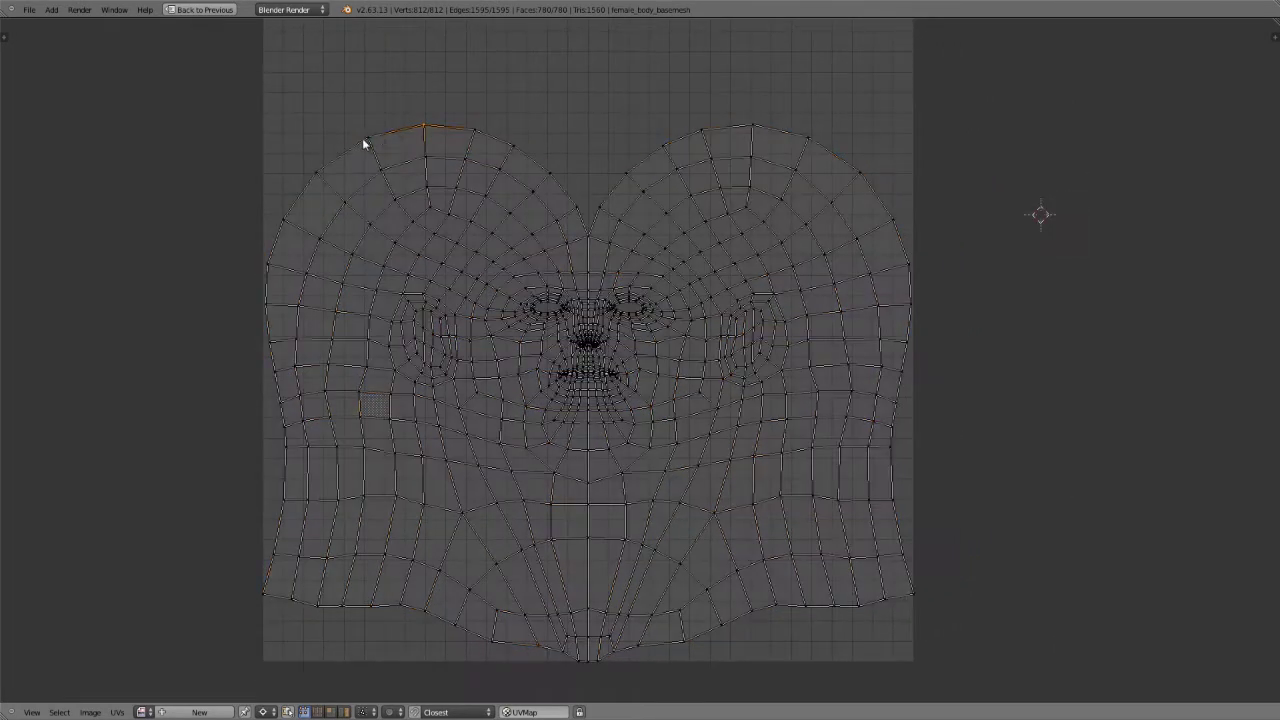
shift+right_click(350, 189)
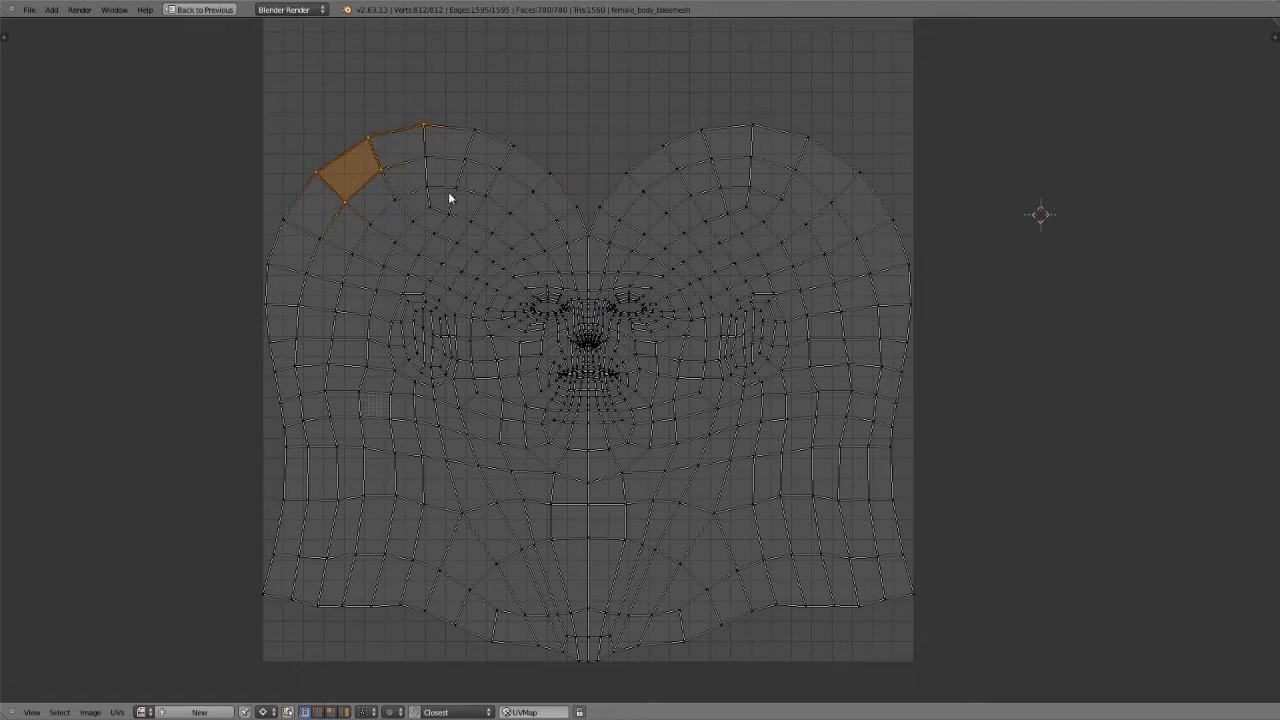
key(g)
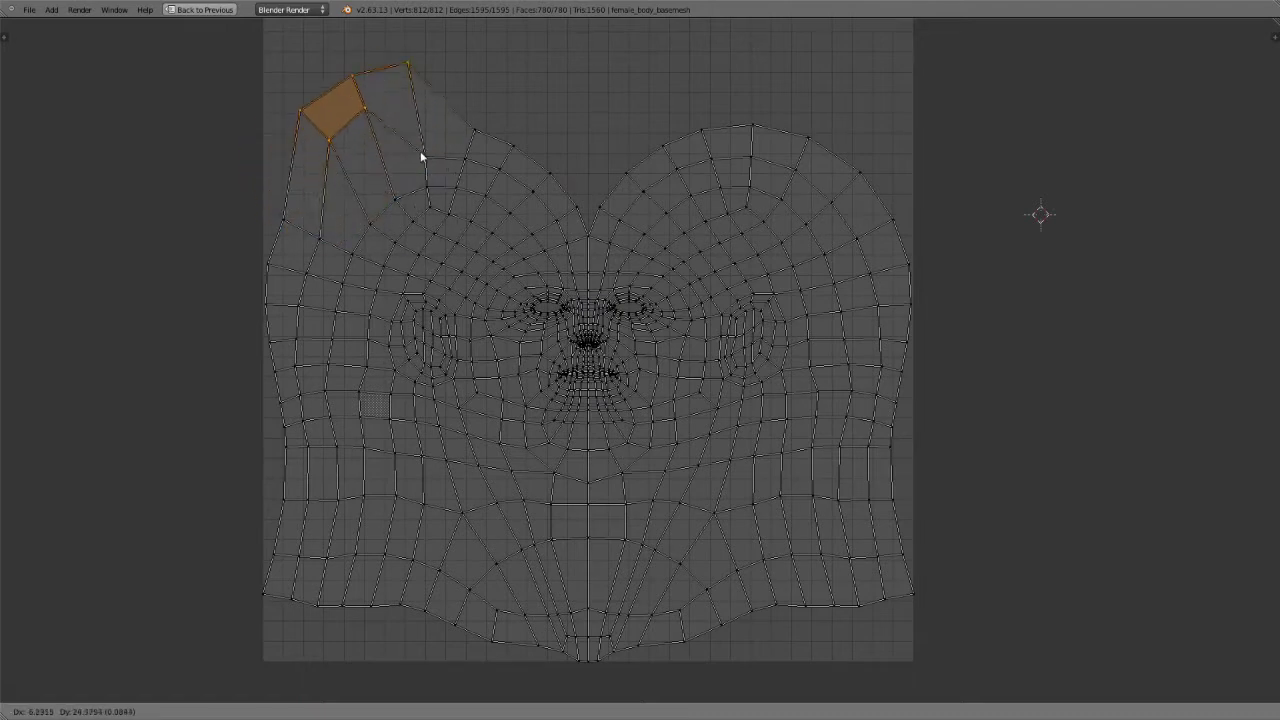
right_click(440, 169)
key(g)
right_click(427, 193)
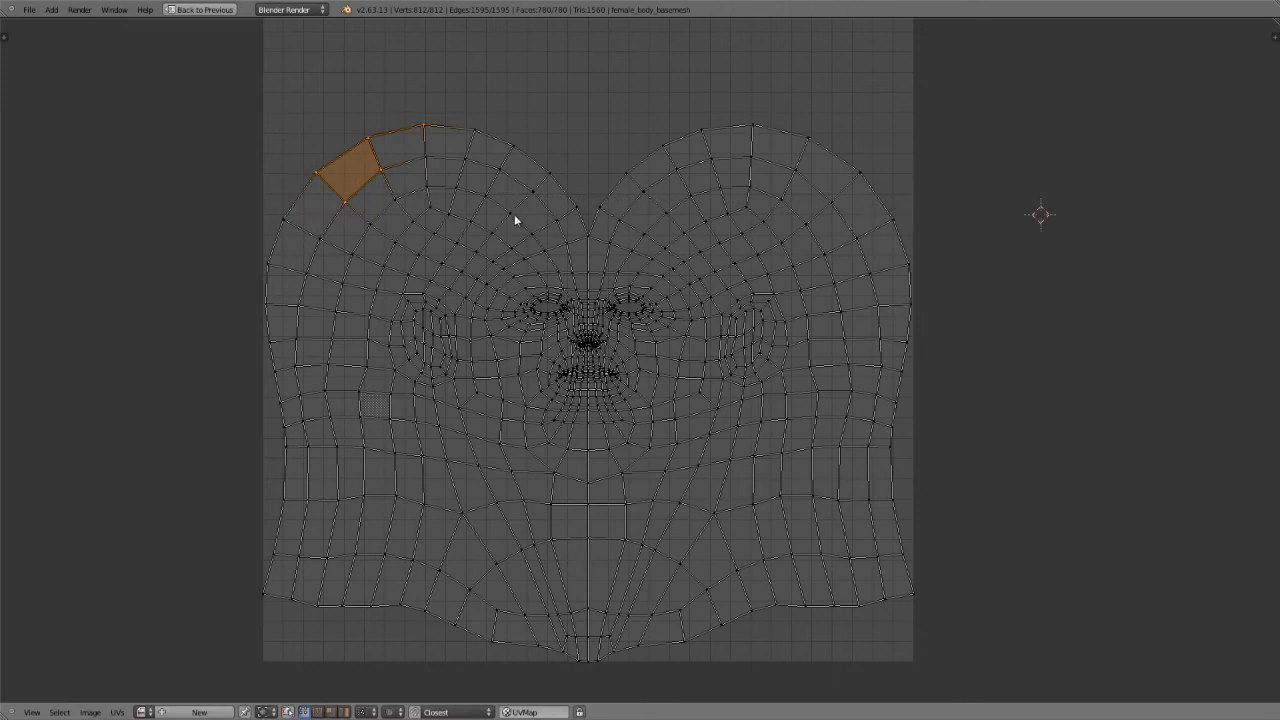
key(r)
right_click(485, 127)
middle_drag(557, 249, 527, 243)
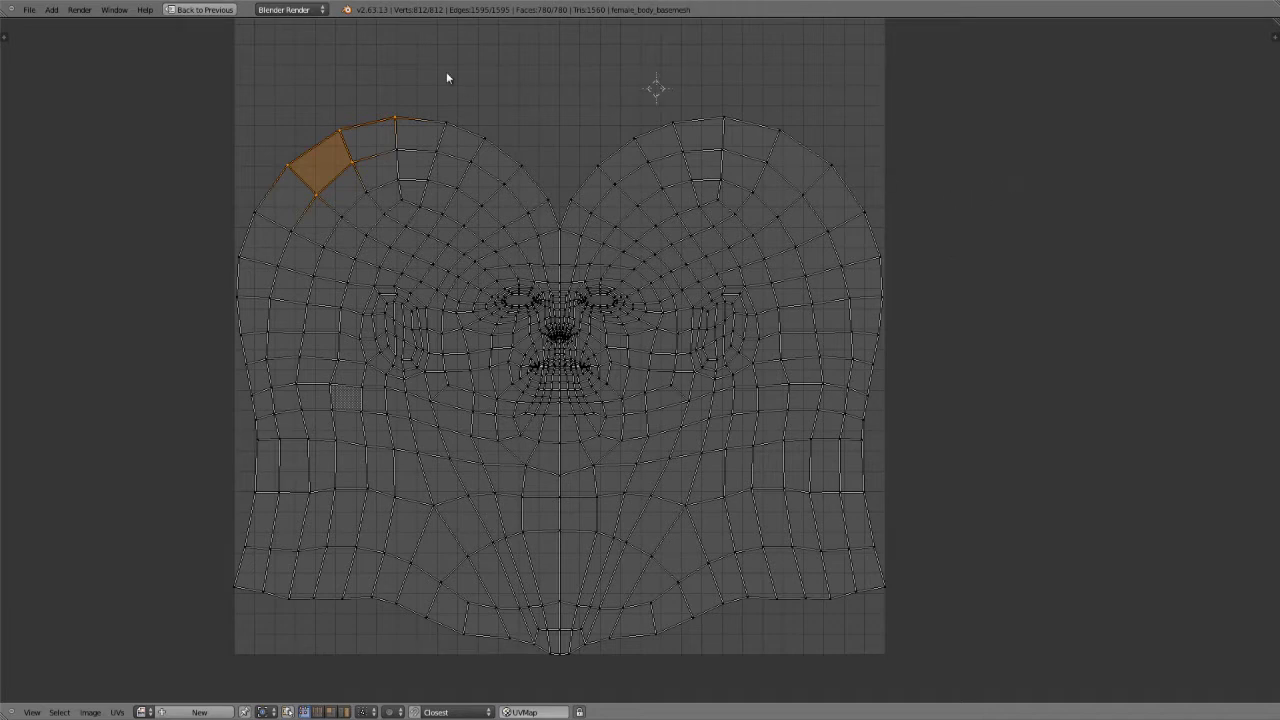
Place the 2D cursor right of the layout and set the pivot to 2D Cursor
click(1011, 327)
click(264, 712)
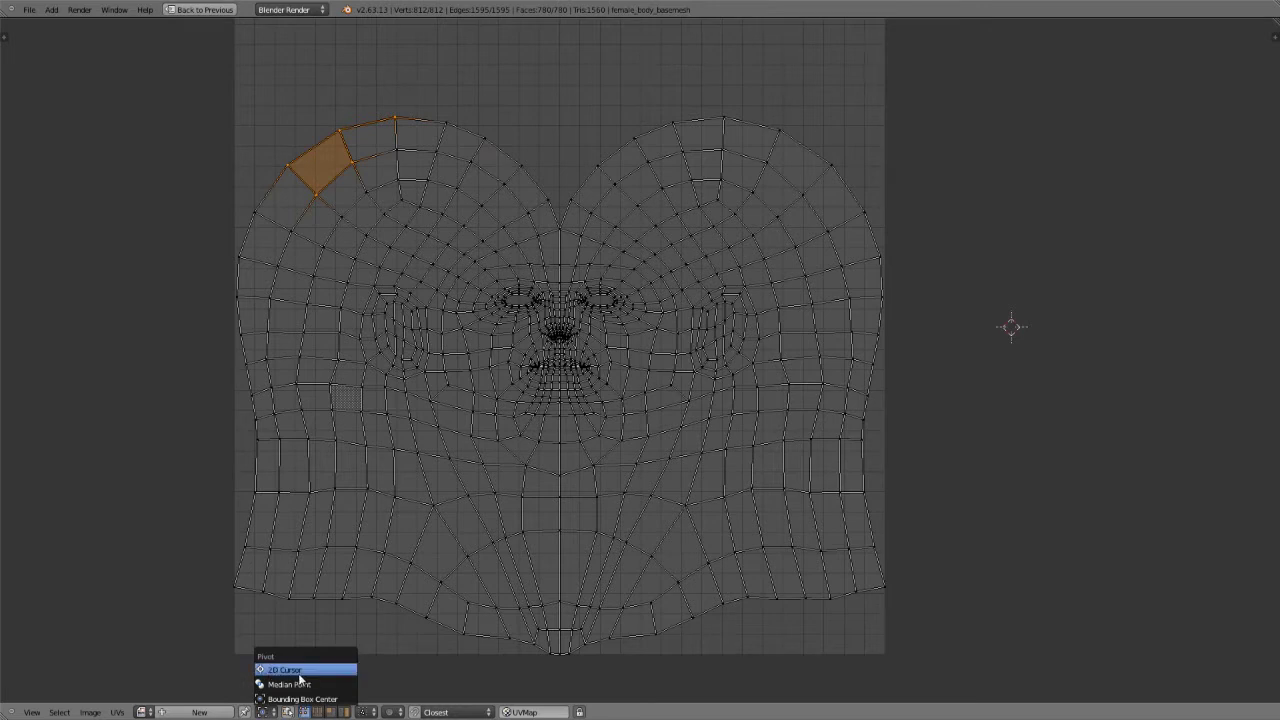
click(299, 677)
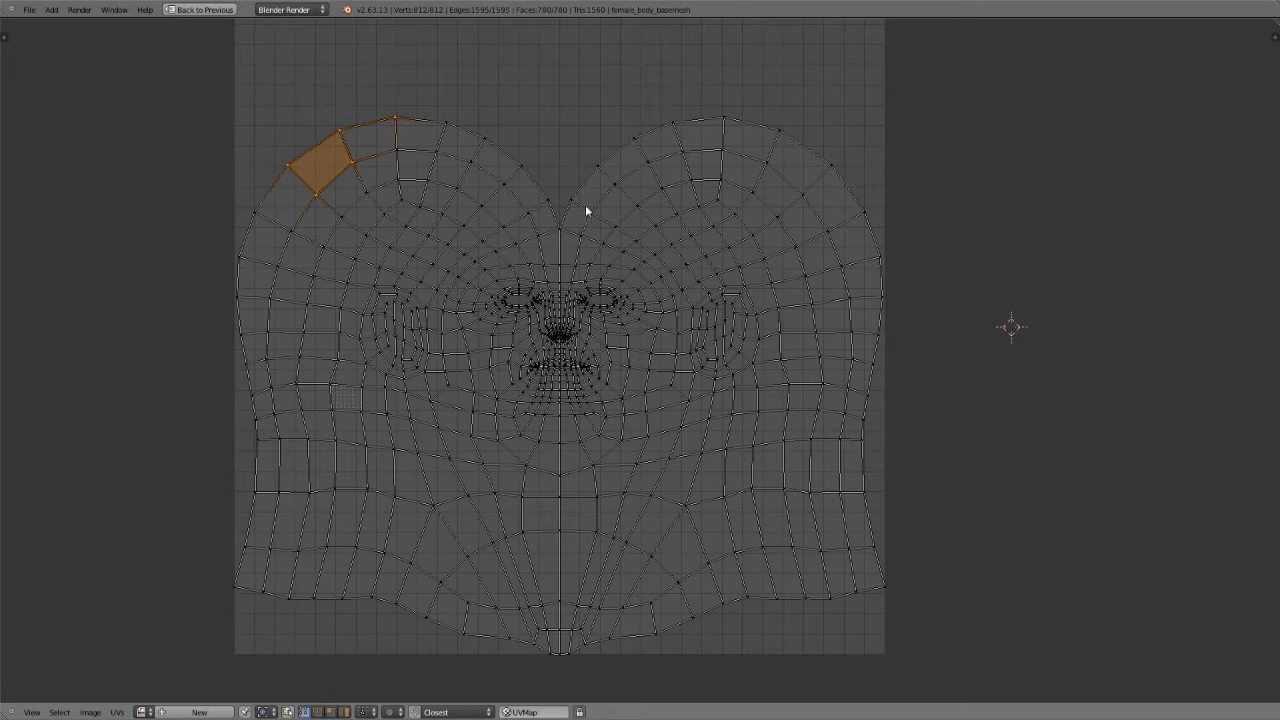
Review the Shift+S snap options and deselect all UVs
key(shift+s)
key(shift+s)
key(a)
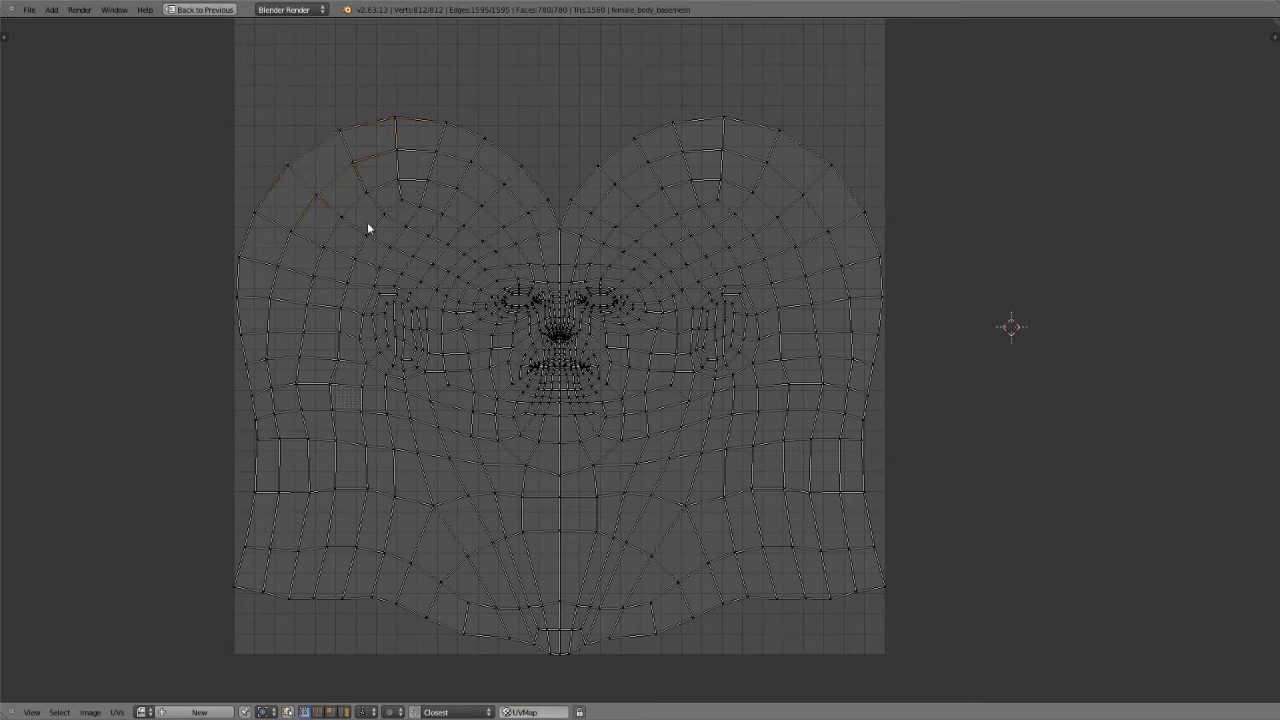
key(a)
click(391, 712)
Enable proportional editing, trial move, rotate and scale with resized falloff, then cancel
key(o)
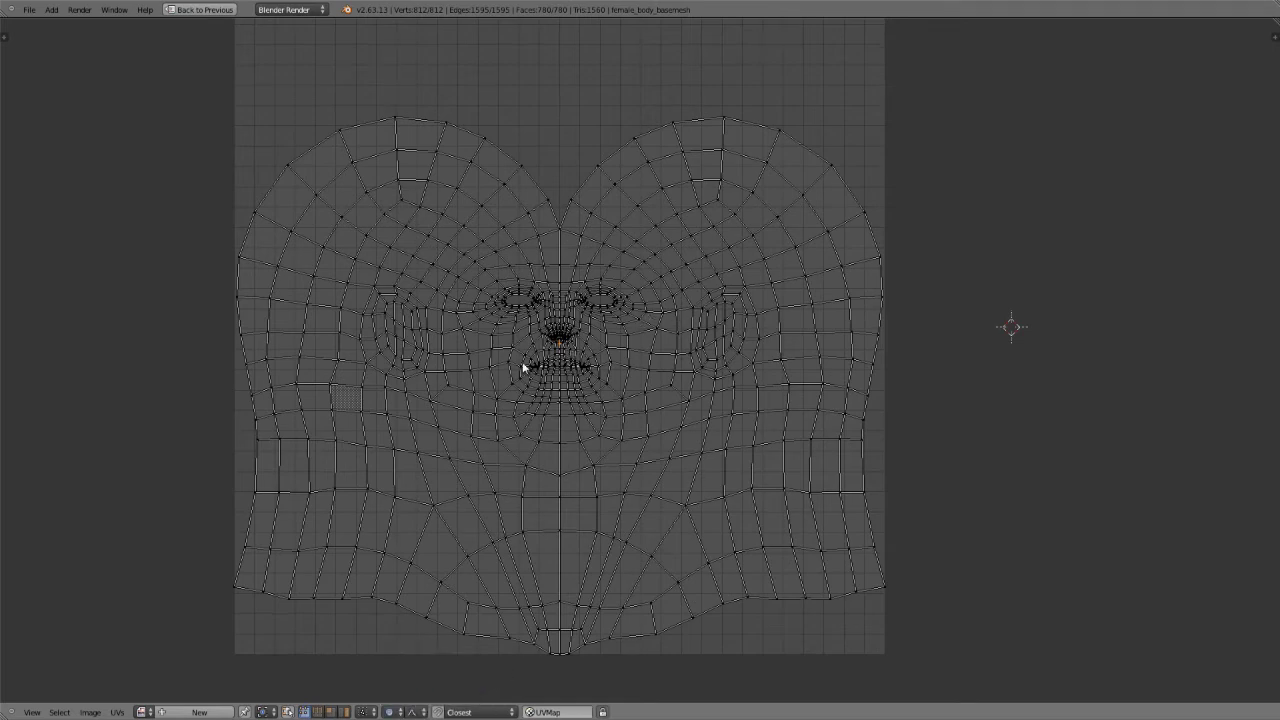
key(g)
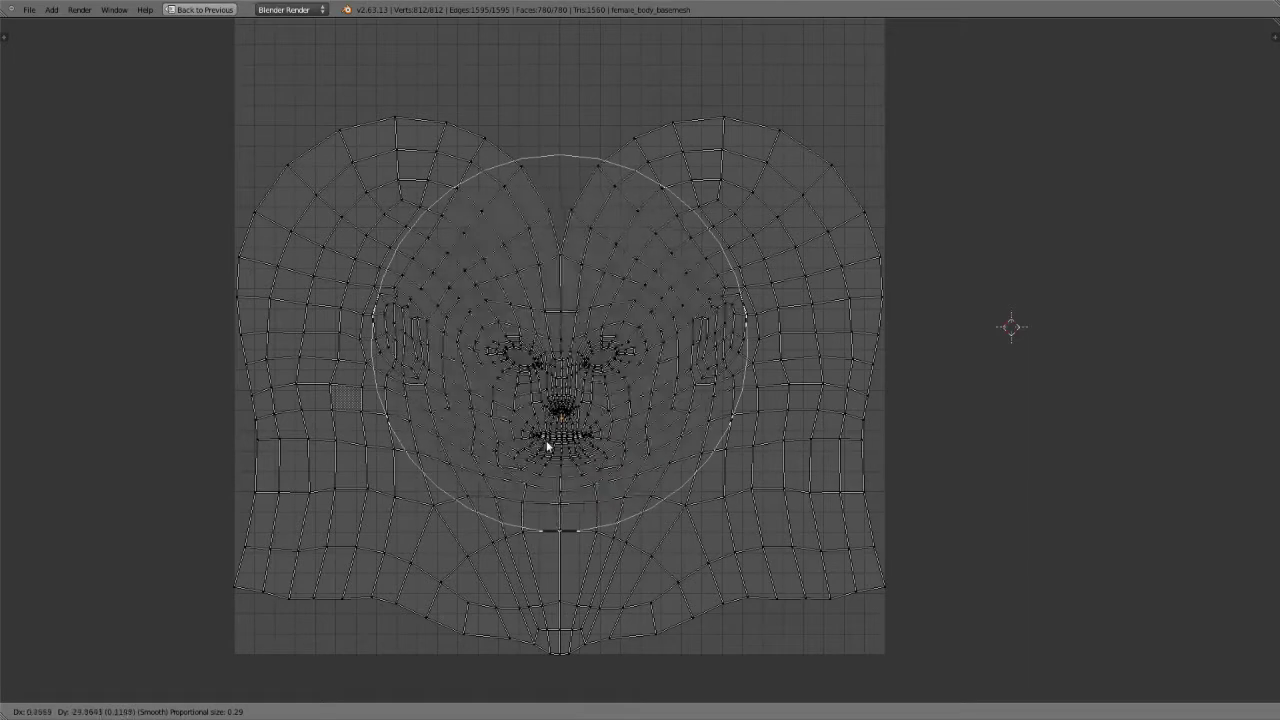
scroll(494, 365, down, 6)
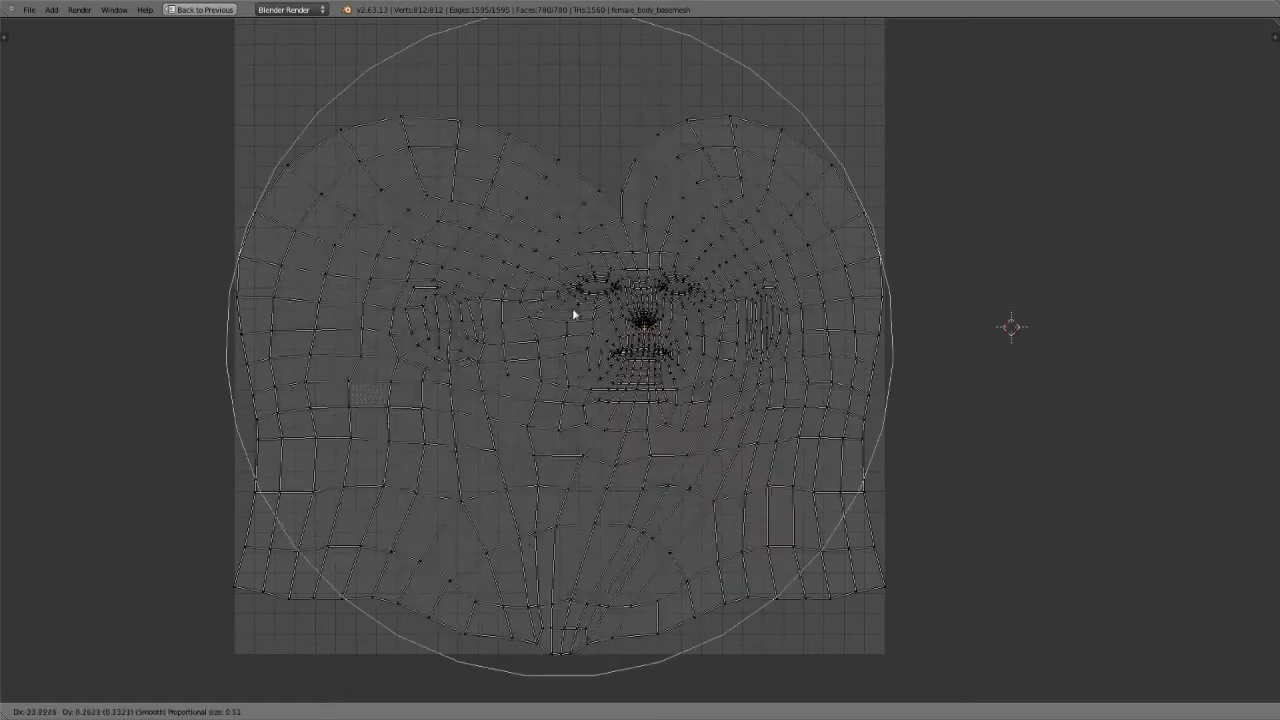
scroll(520, 370, up, 6)
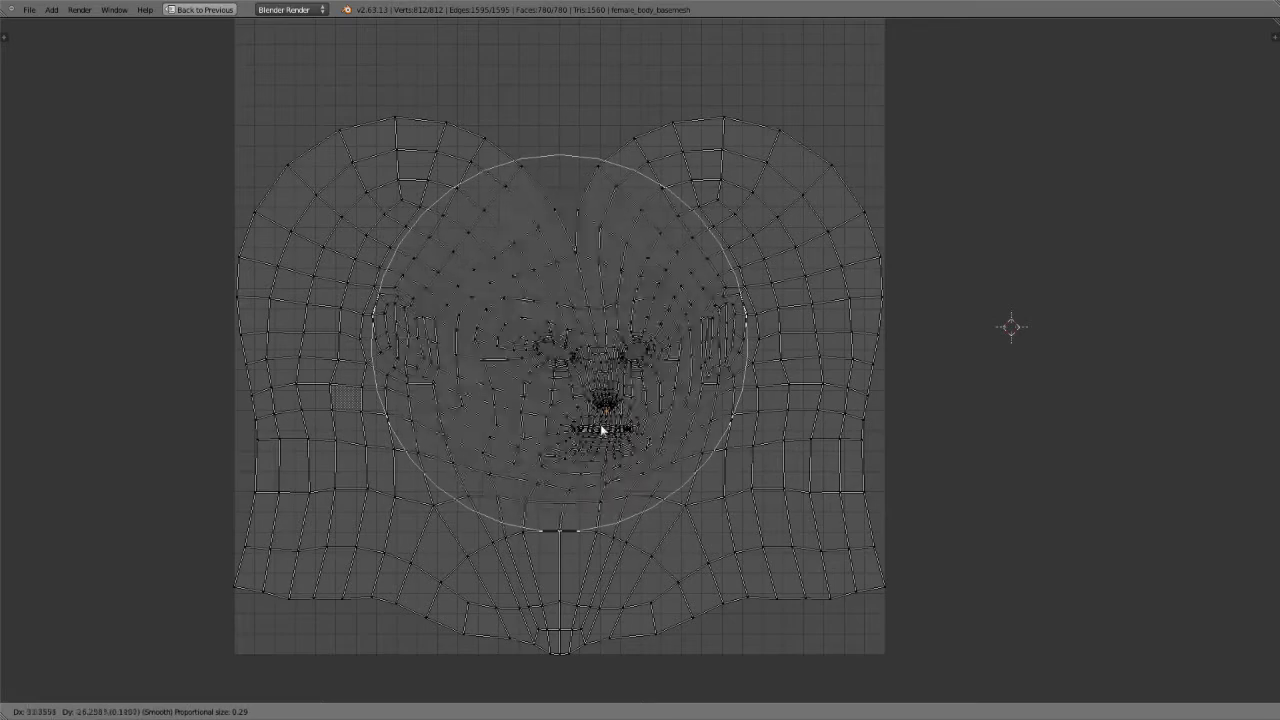
scroll(557, 360, down, 1)
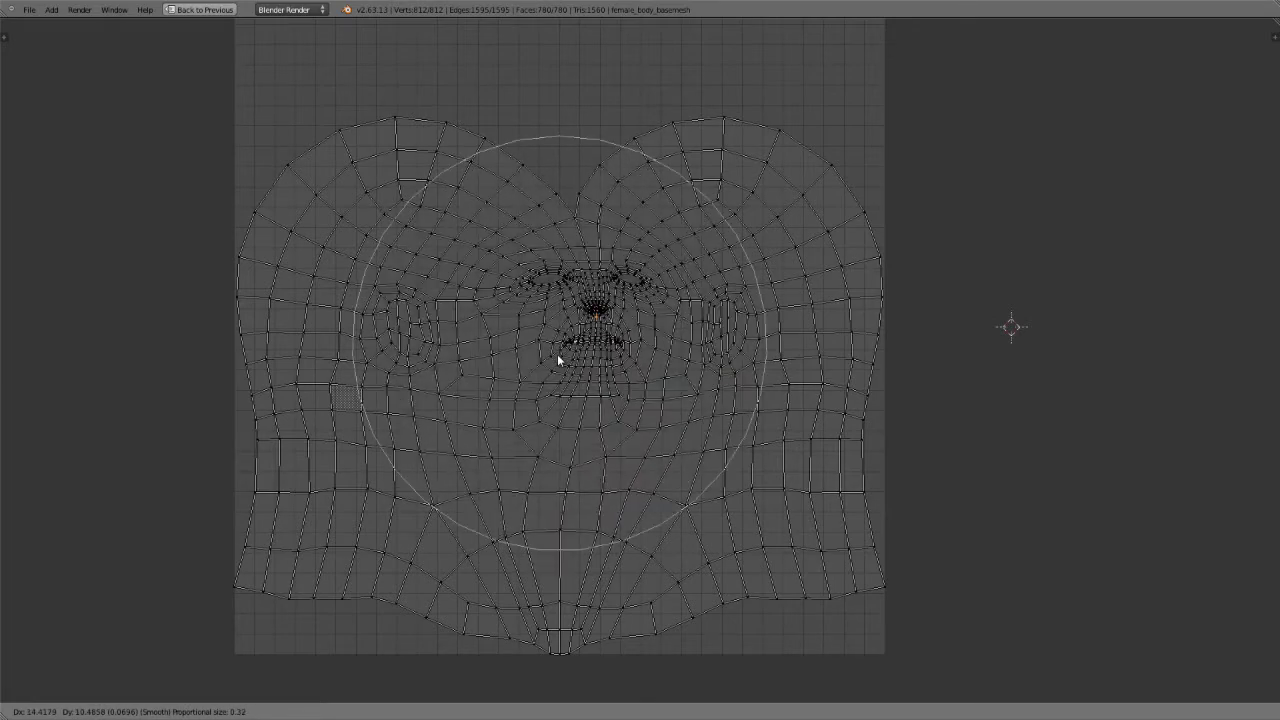
scroll(557, 360, down, 5)
scroll(520, 390, up, 3)
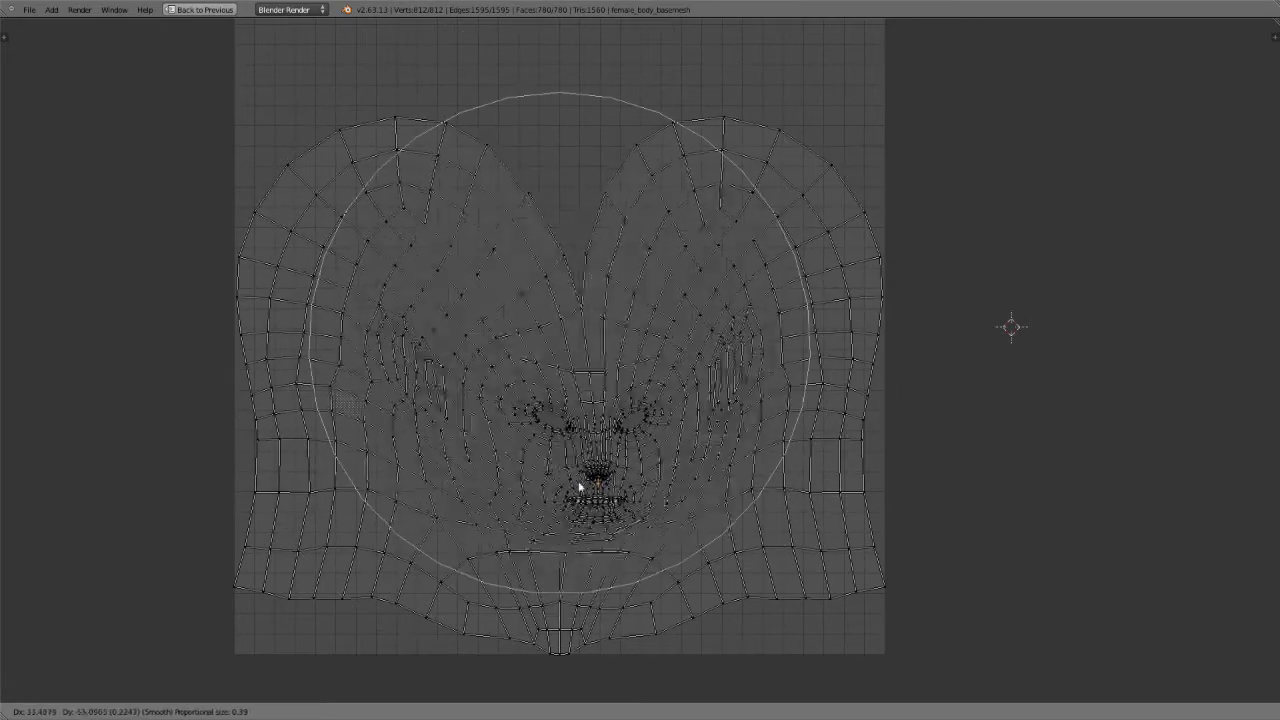
key(r)
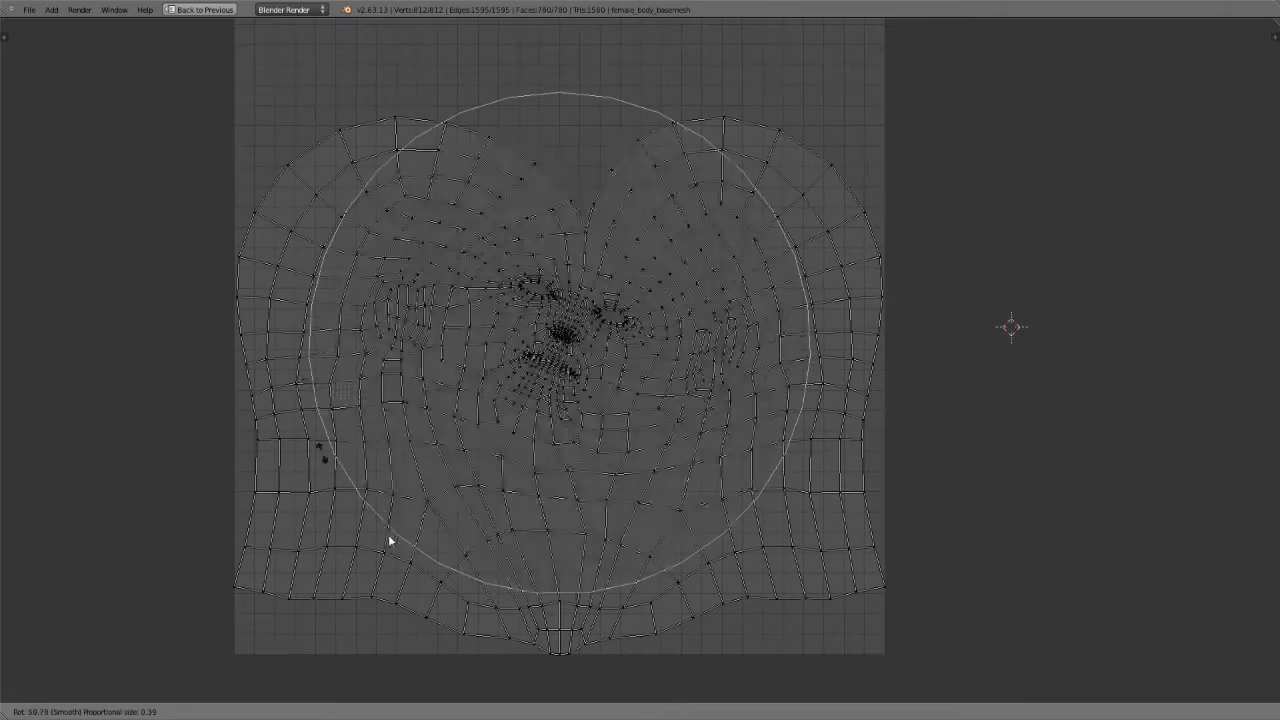
key(s)
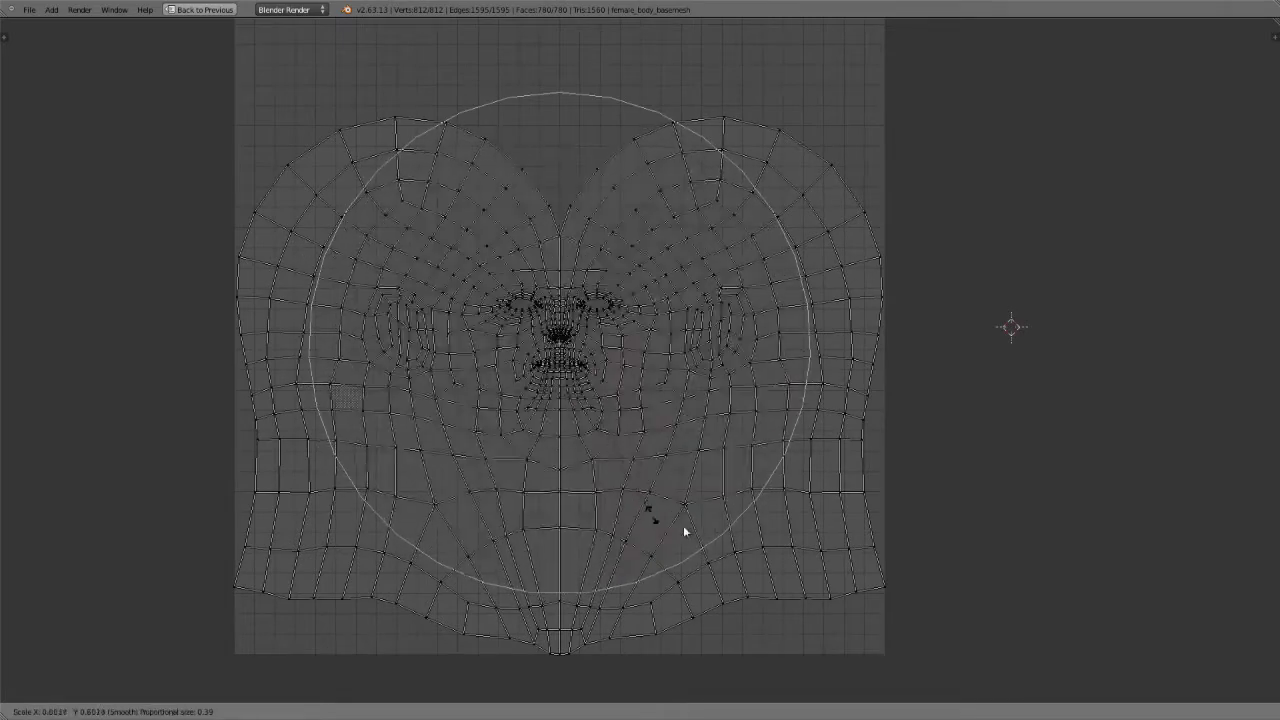
key(Escape)
click(391, 712)
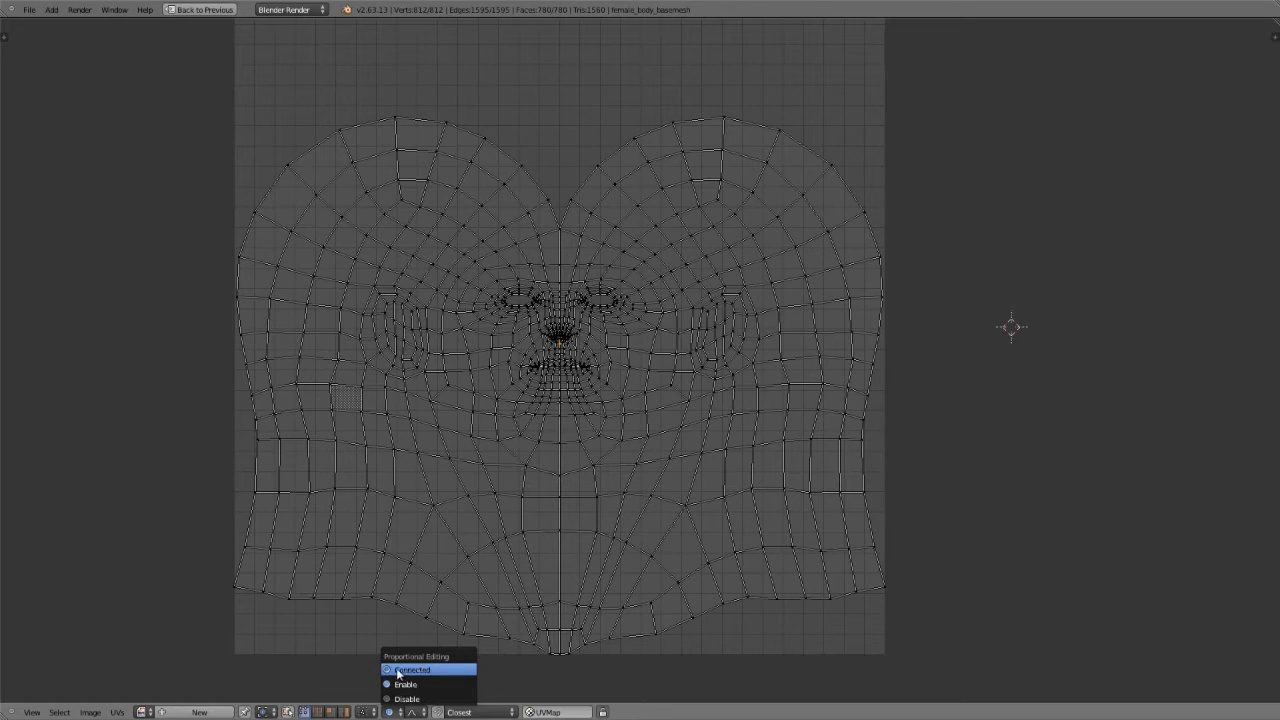
Set proportional editing to Connected with Smooth falloff, and move the 2D cursor lower right
click(400, 684)
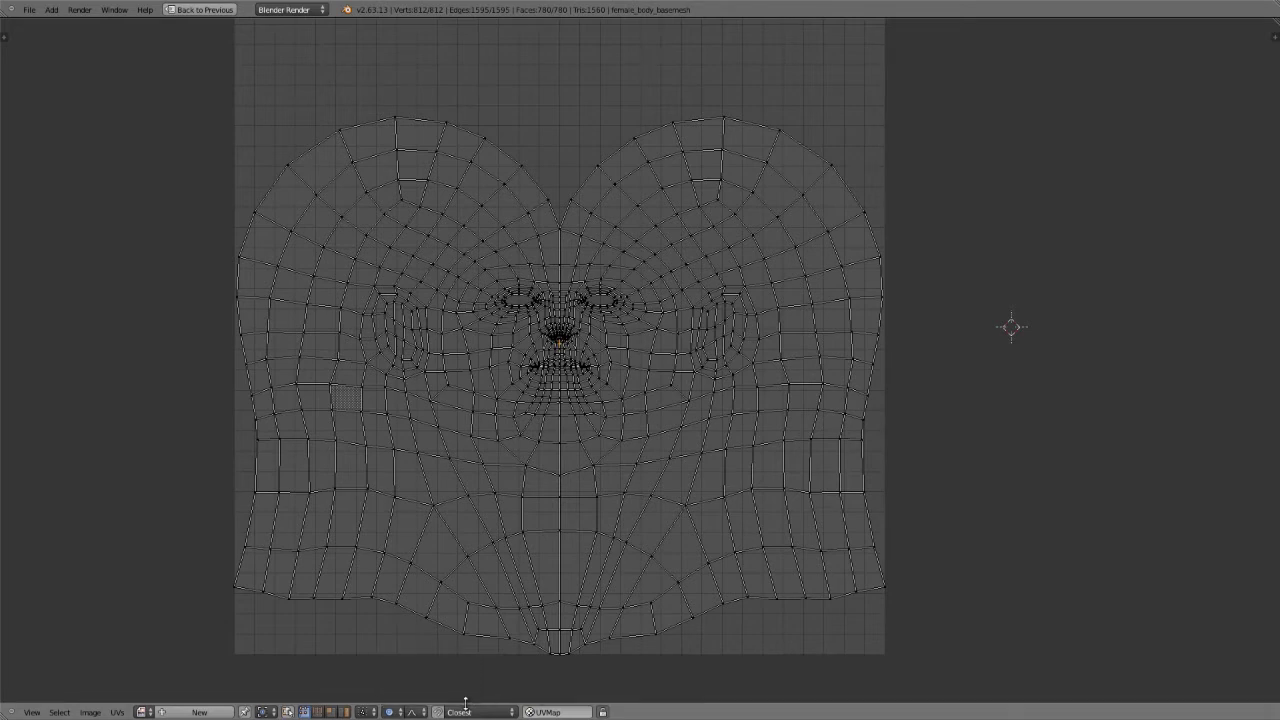
click(411, 712)
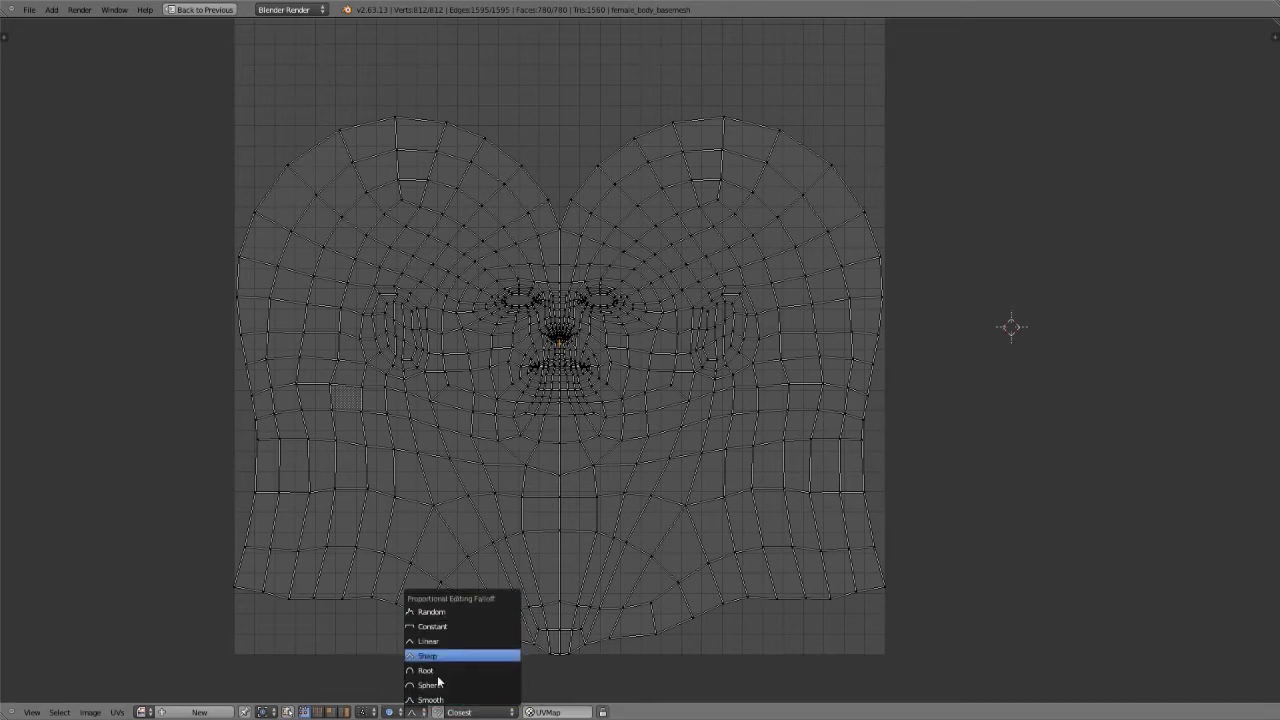
click(441, 699)
click(416, 712)
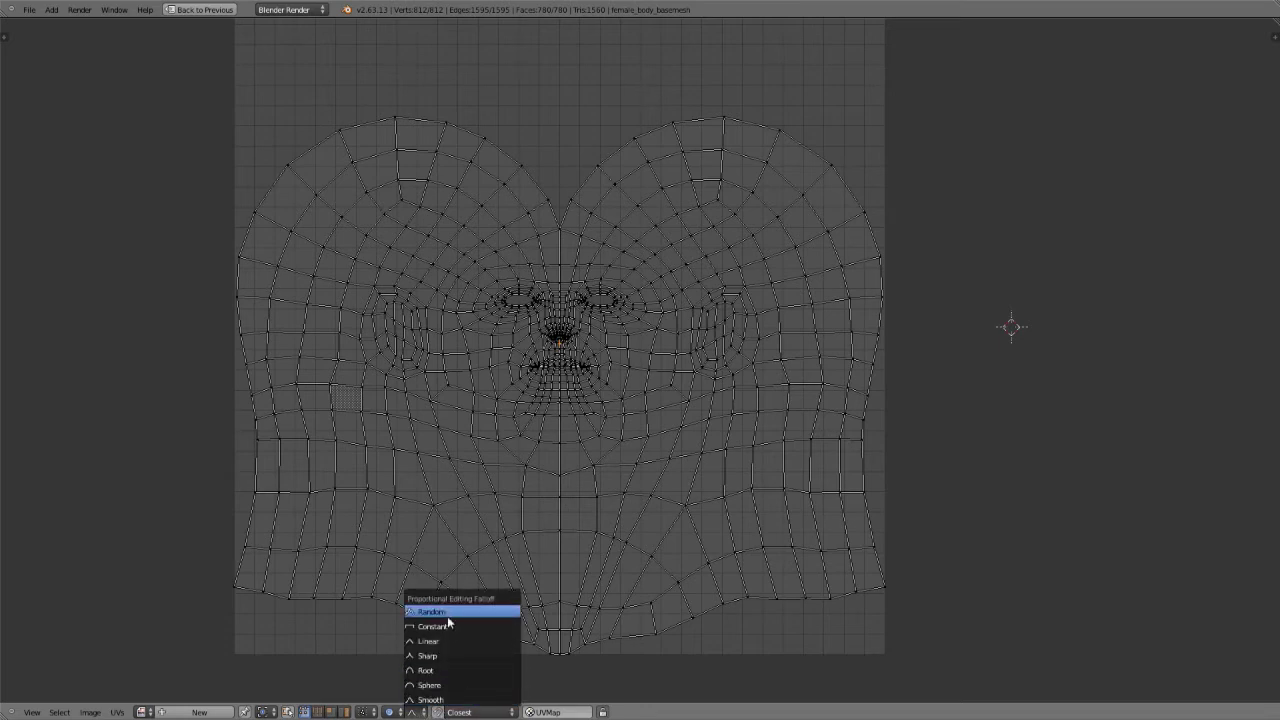
click(1088, 493)
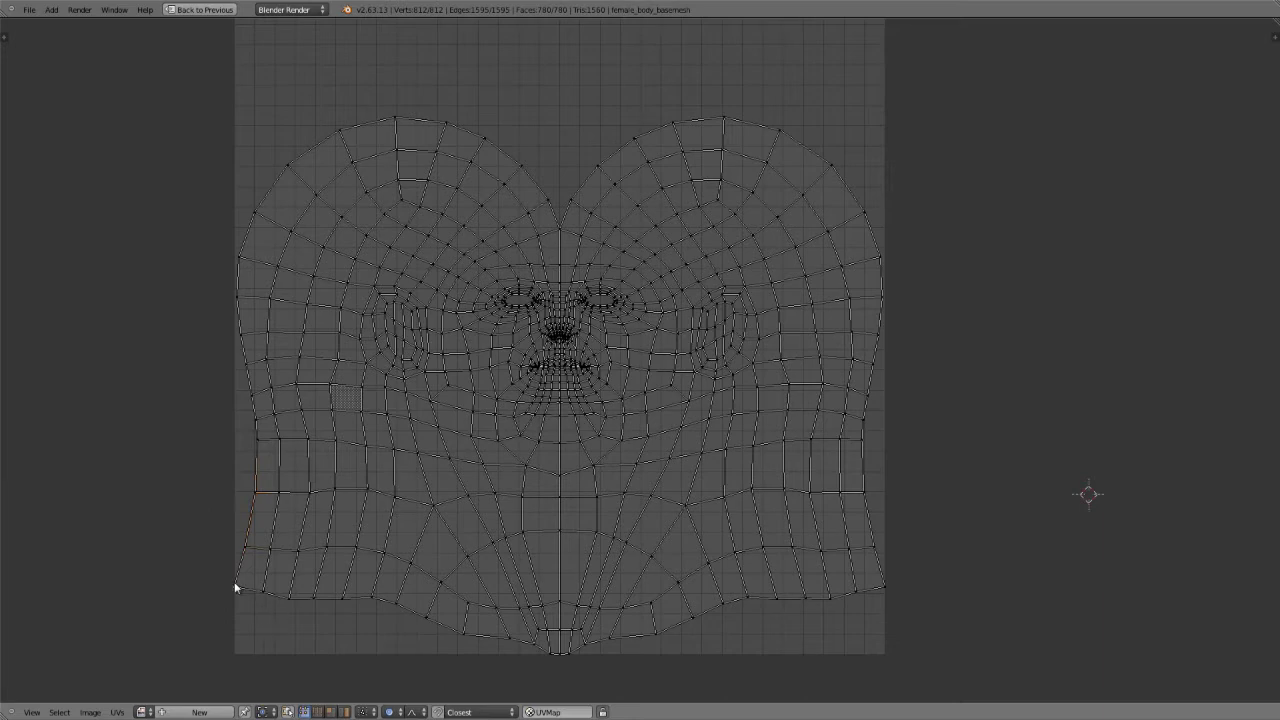
Unpin the selected lower-left corner vertex using UVs > Unpin
click(117, 712)
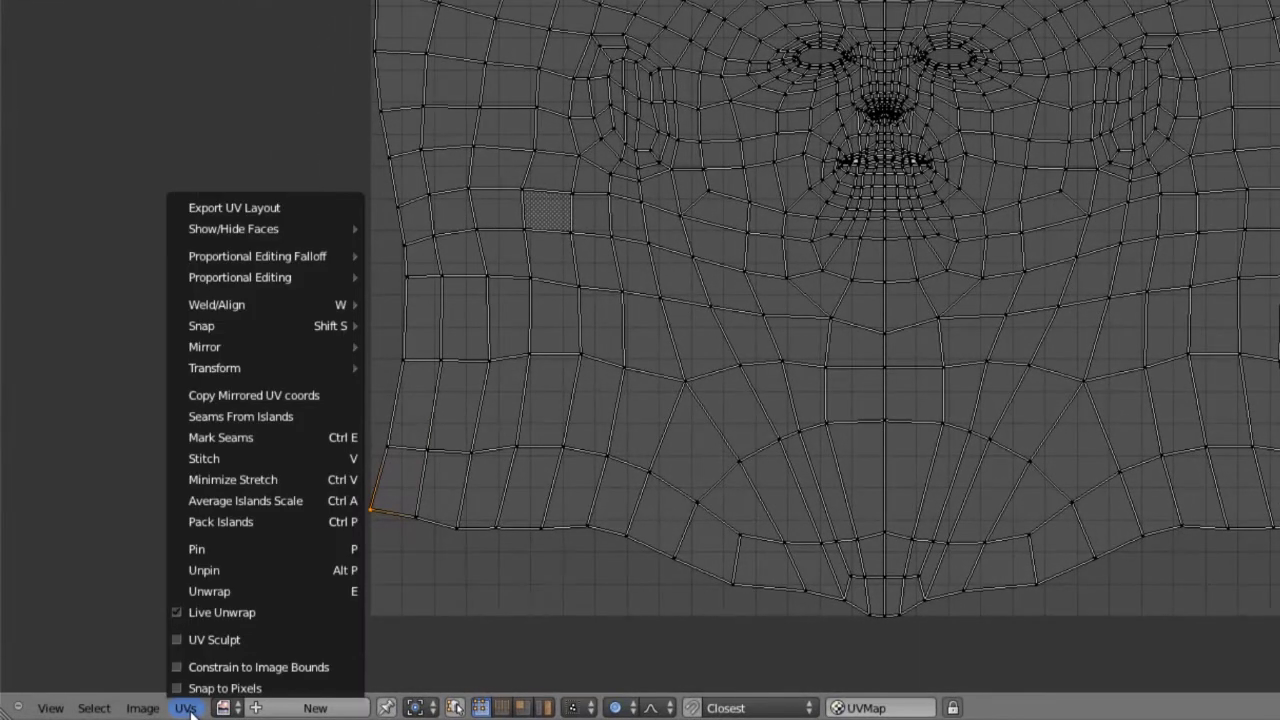
click(229, 568)
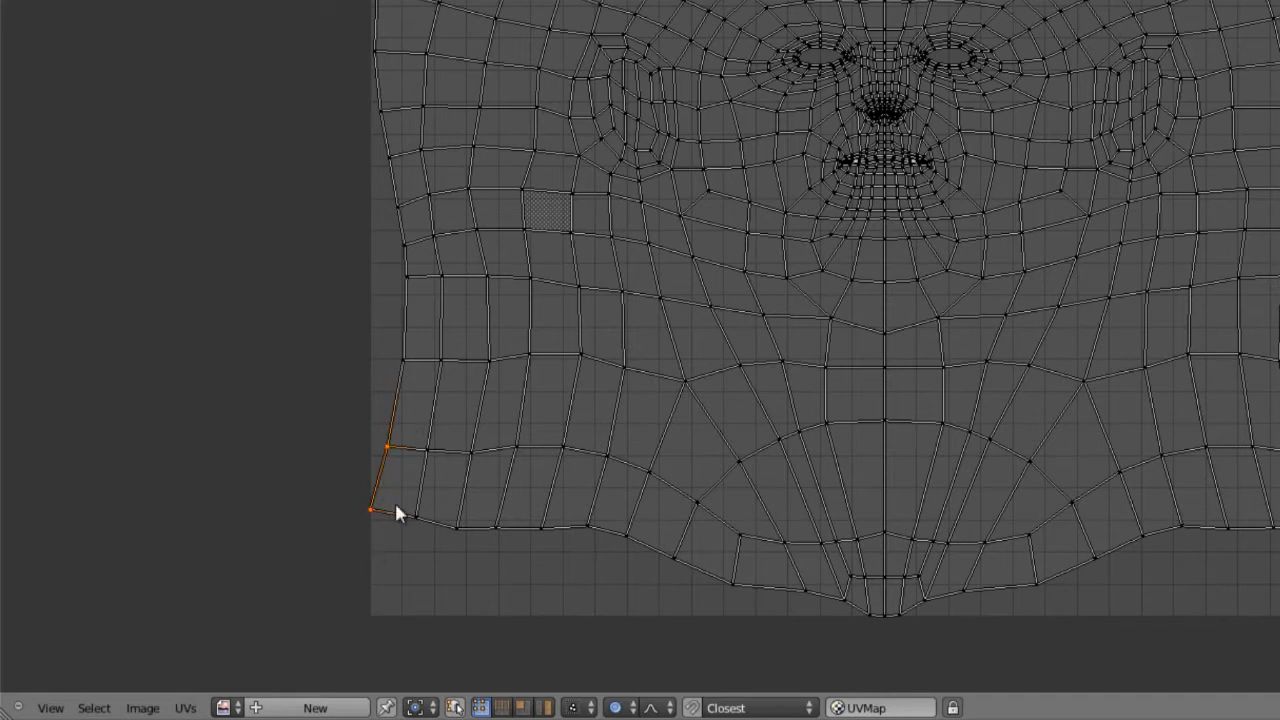
click(185, 708)
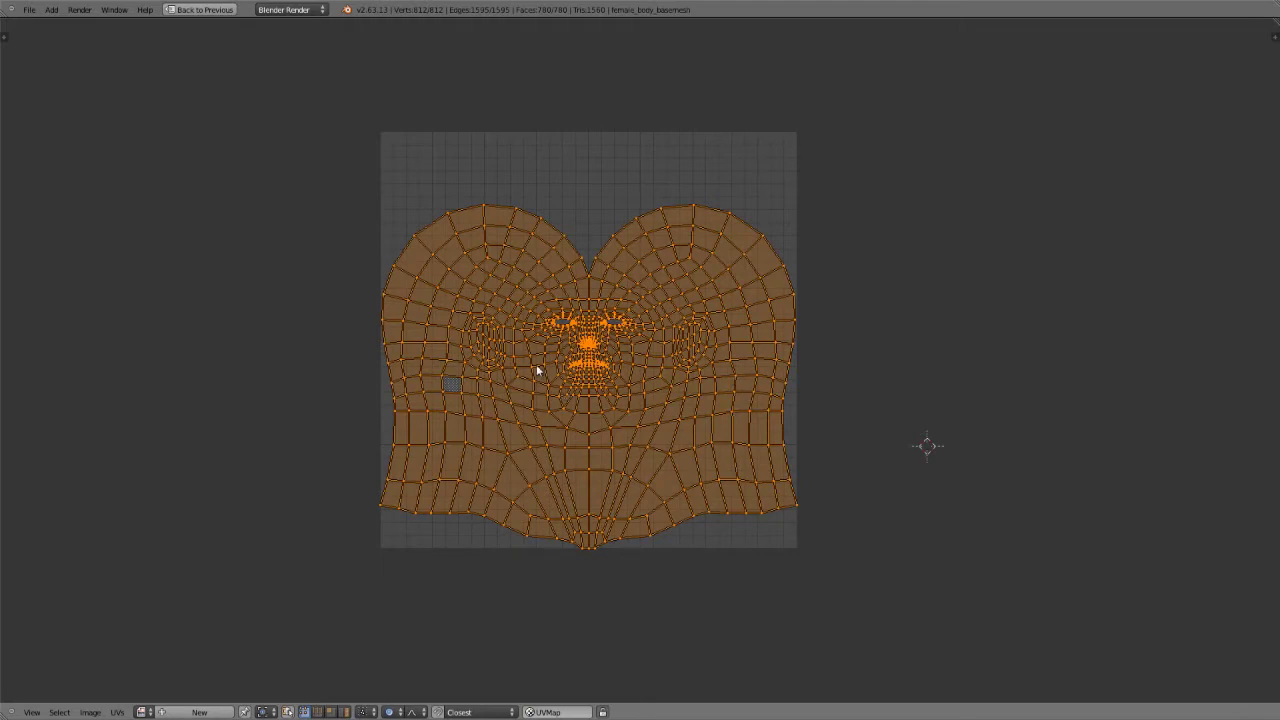
Scale the island to about 0.58, rotate it 45 degrees and pack, then undo back to upright
key(s)
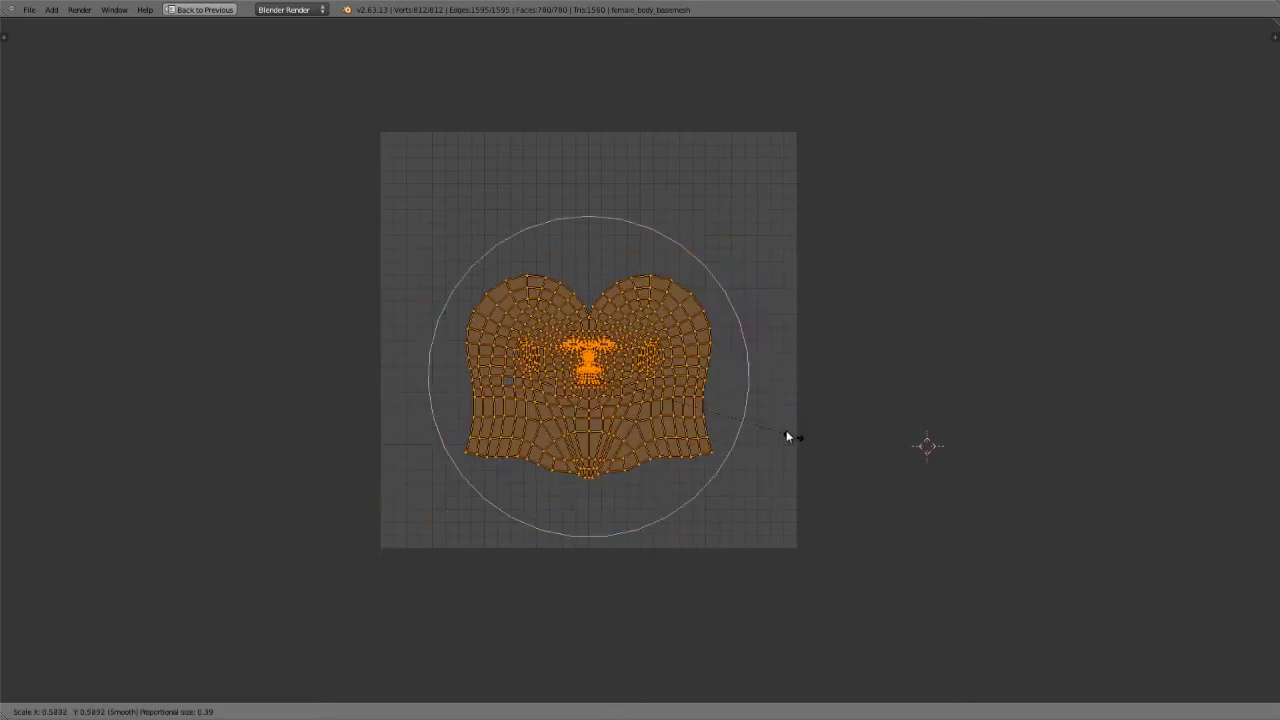
click(740, 482)
key(r)
click(683, 548)
key(ctrl+p)
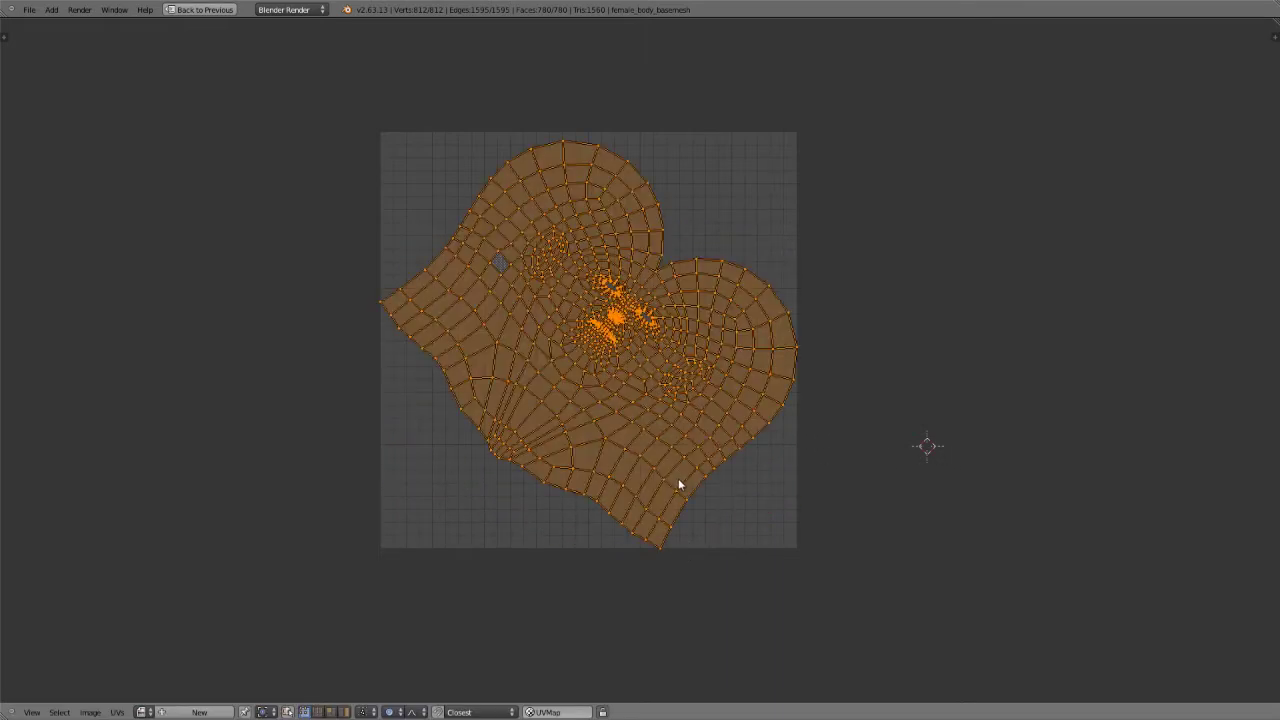
key(ctrl+z)
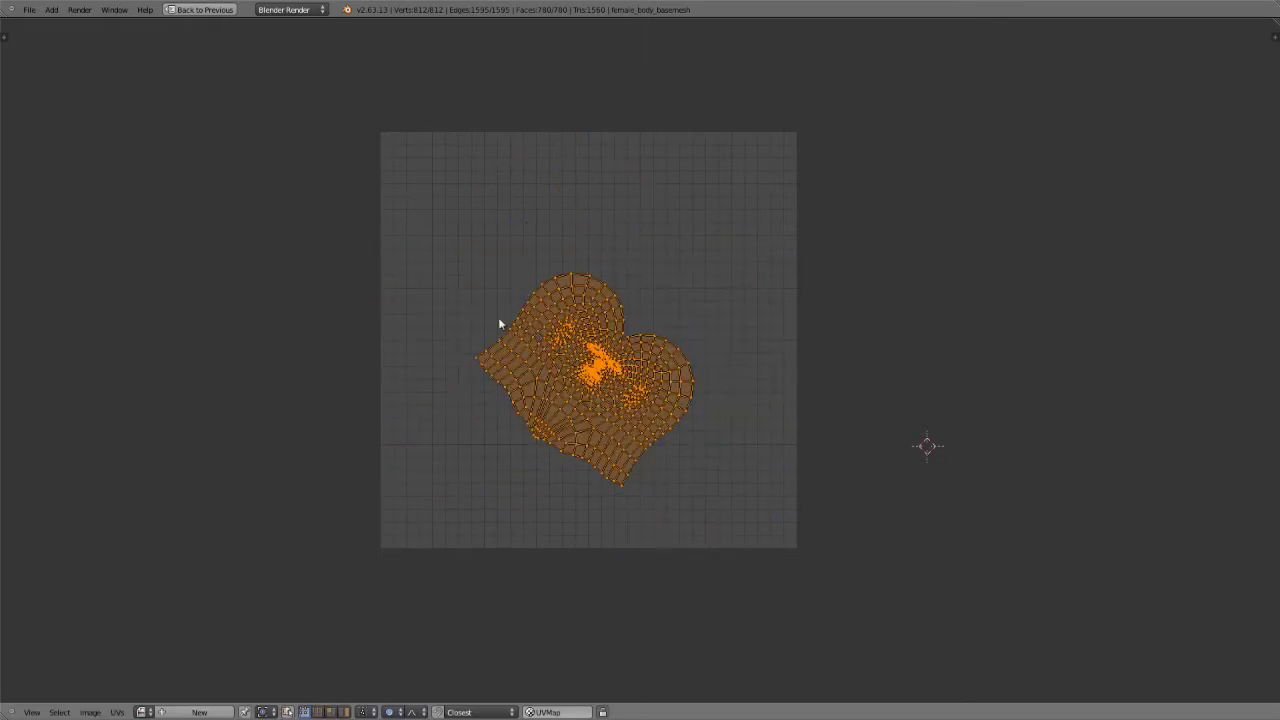
key(ctrl+z)
Pack the upright island with Ctrl+P and set the margin to 0.638
key(ctrl+p)
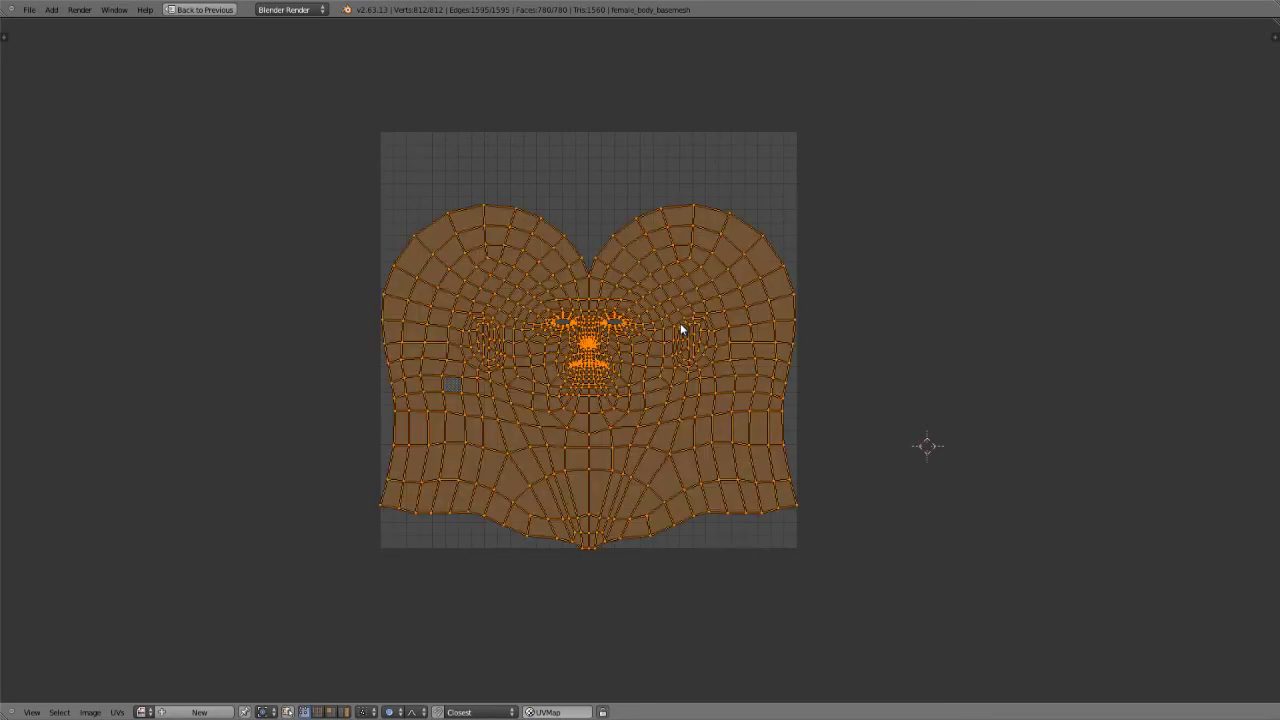
key(F6)
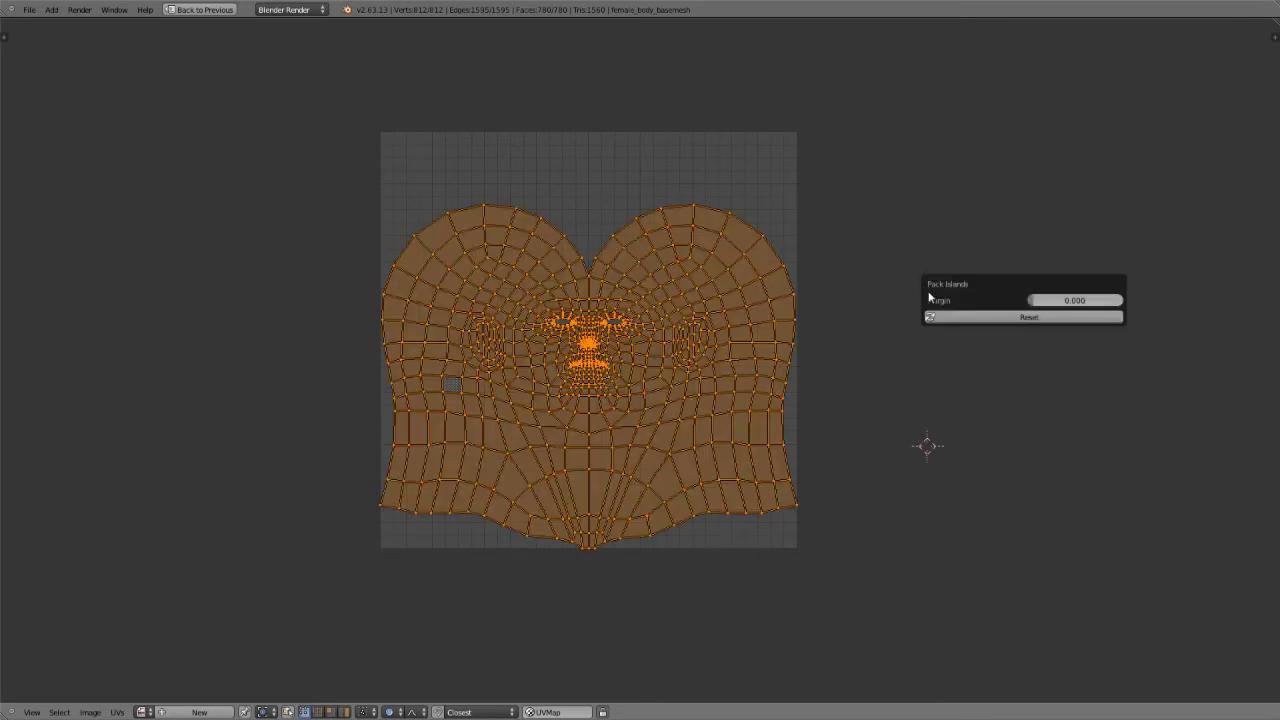
drag(1035, 300, 966, 302)
scroll(549, 416, up, 2)
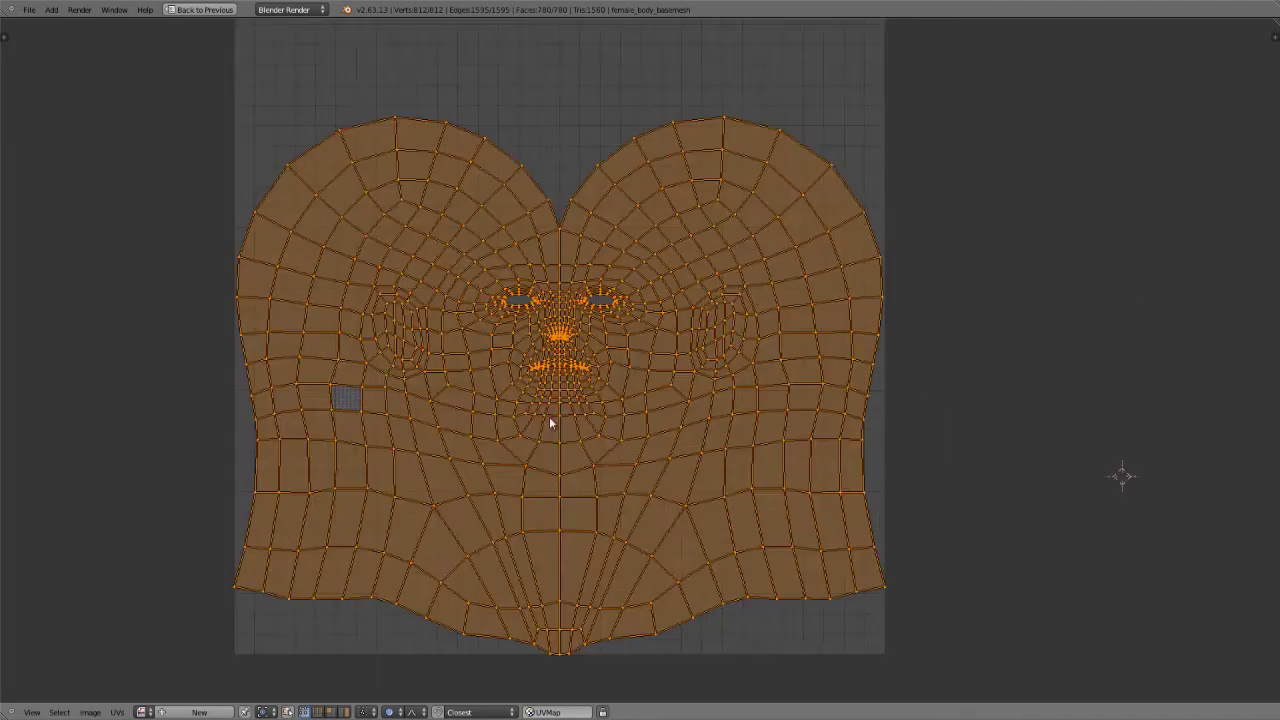
click(117, 712)
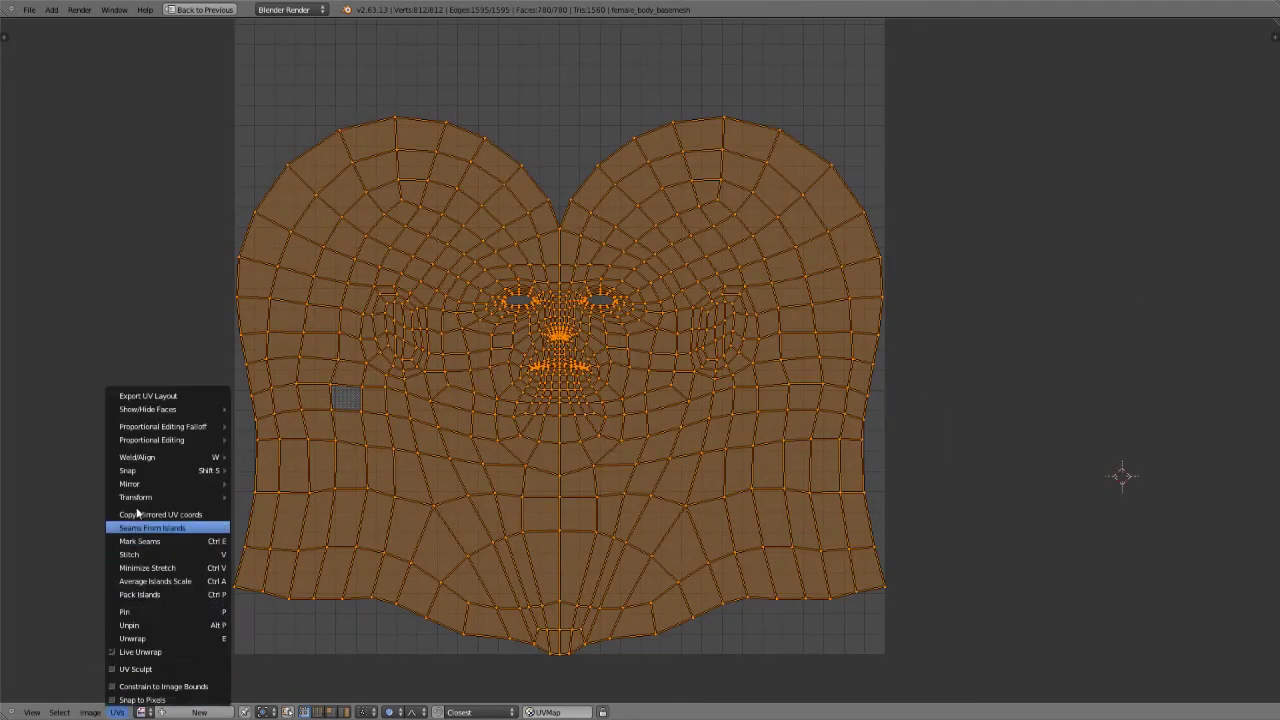
mouse_move(145, 457)
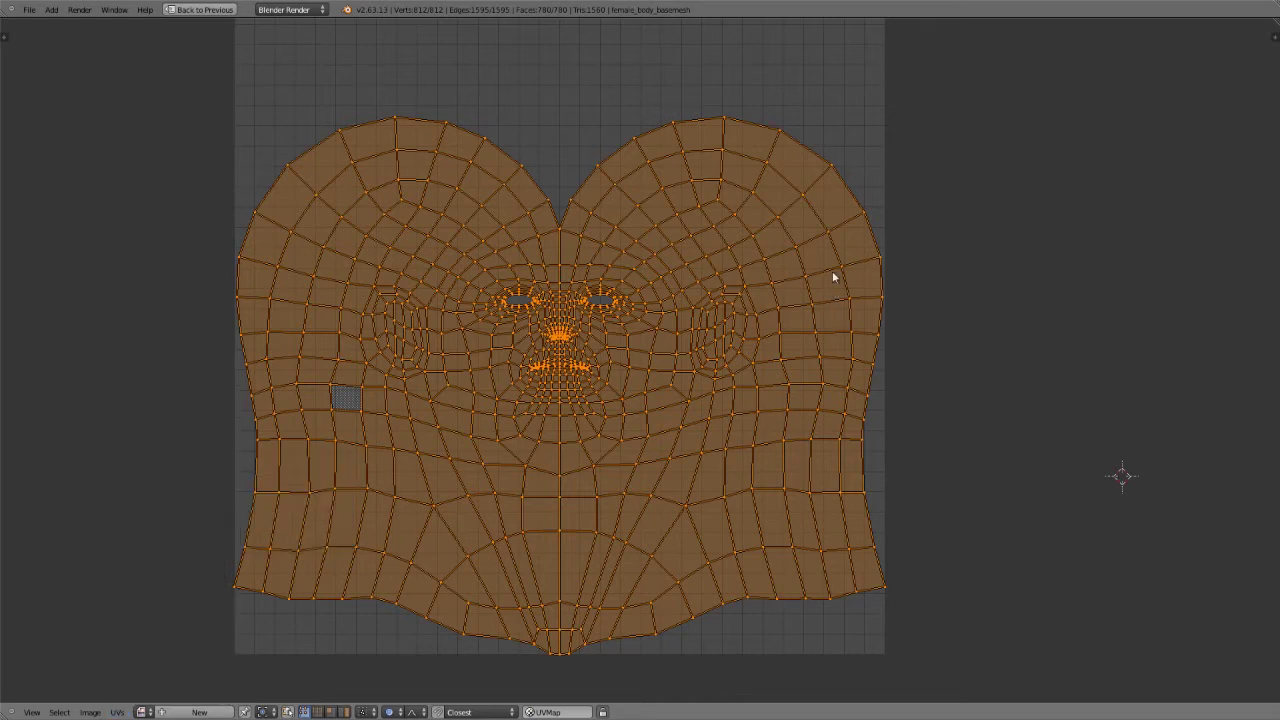
key(a)
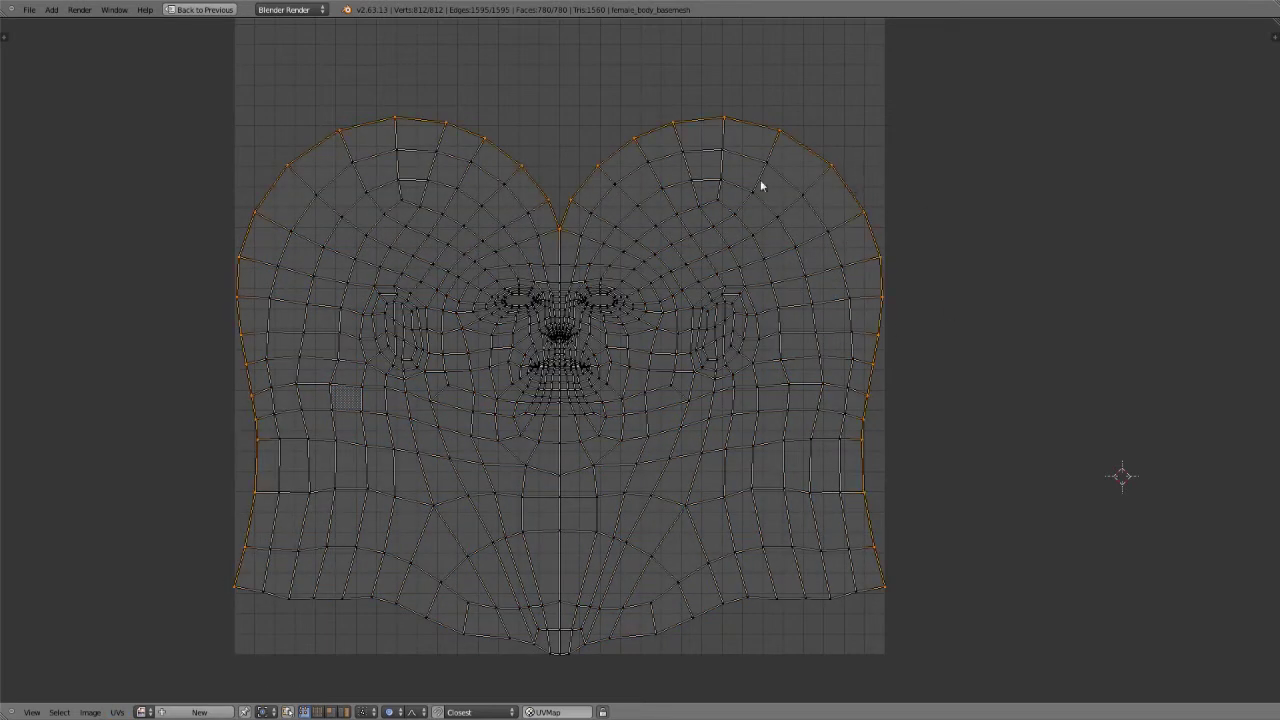
key(w)
click(396, 265)
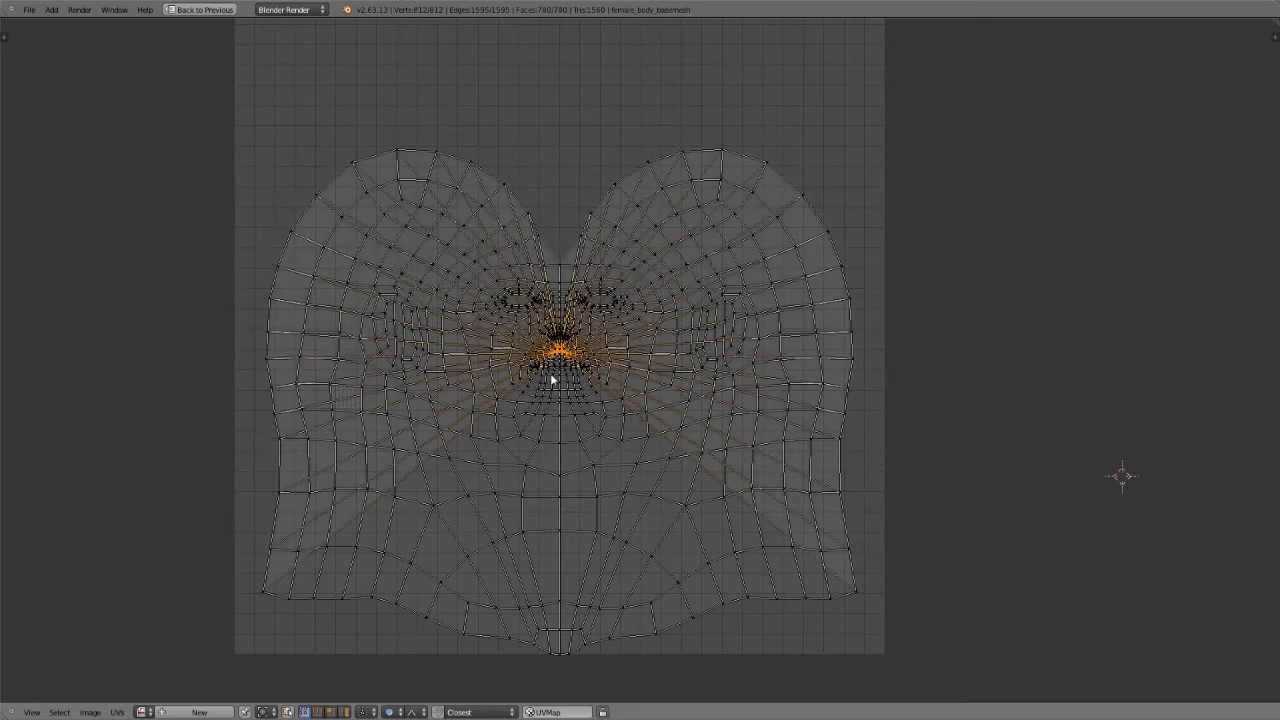
key(ctrl+z)
key(w)
click(532, 310)
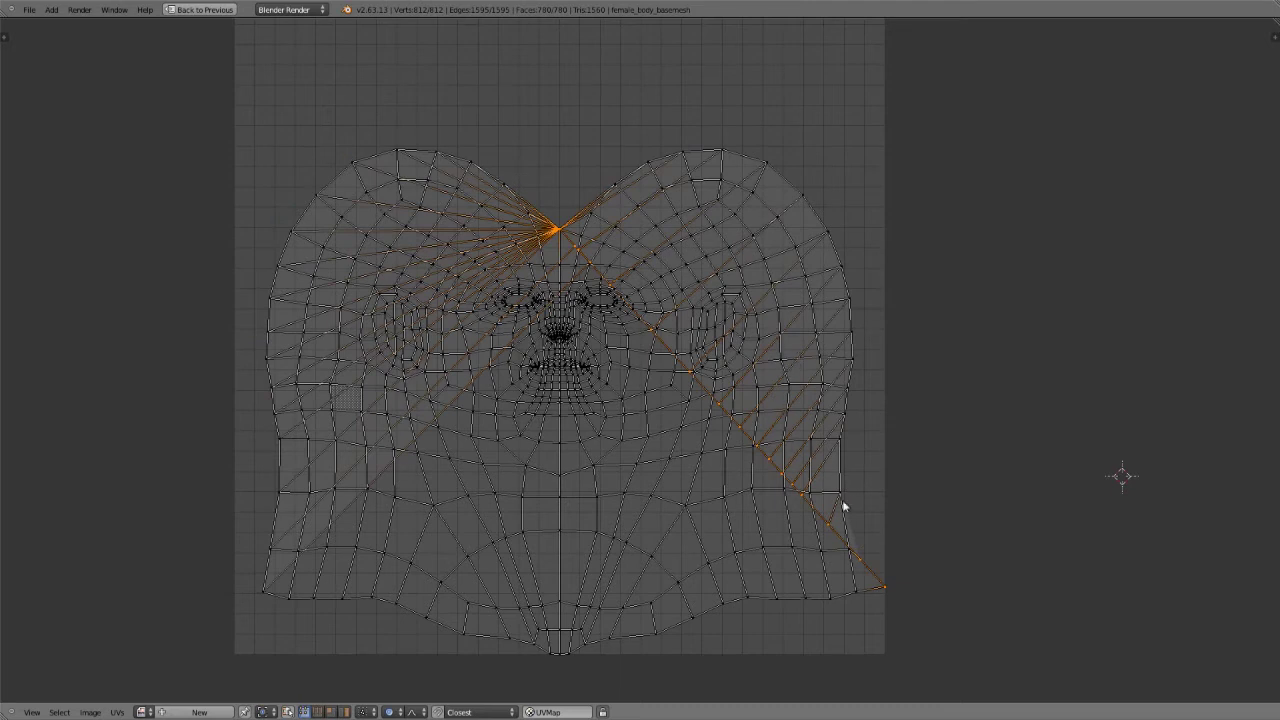
key(ctrl+z)
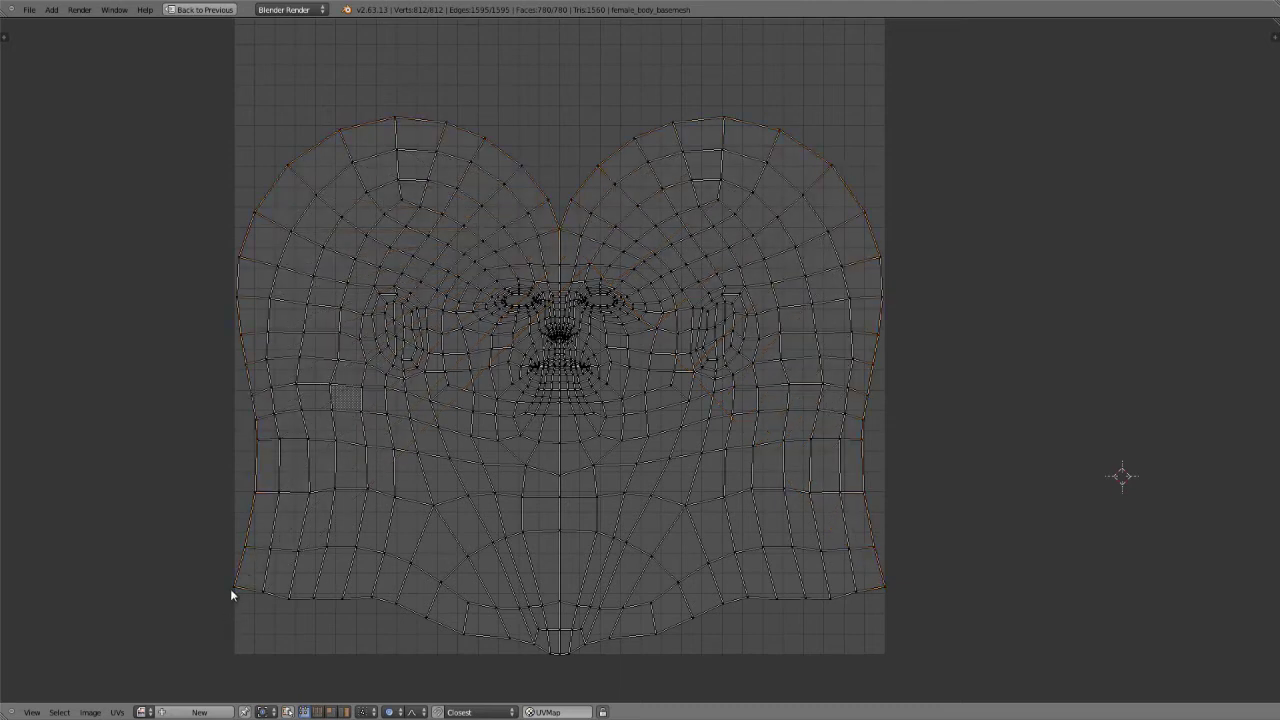
right_click(229, 587)
mouse_move(237, 608)
ctrl+mouse_down()
mouse_move(254, 577)
mouse_move(271, 428)
mouse_move(258, 191)
mouse_move(222, 180)
ctrl+mouse_up()
key(w)
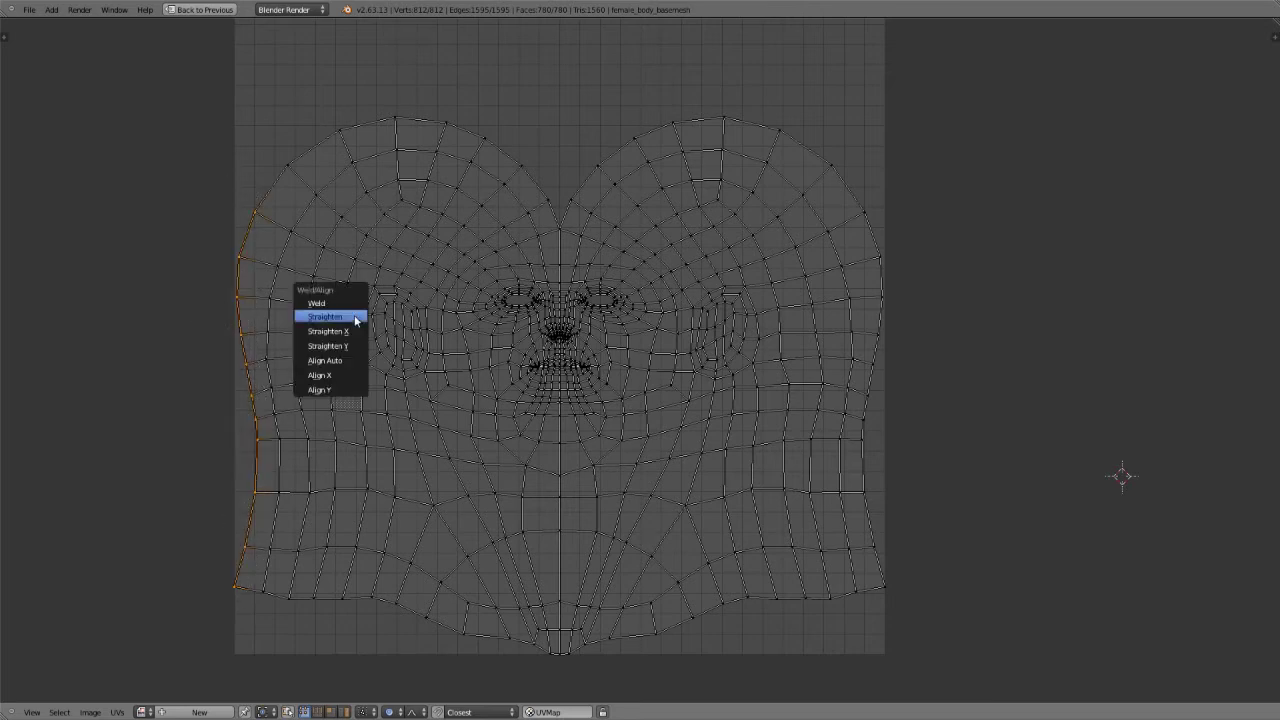
click(350, 316)
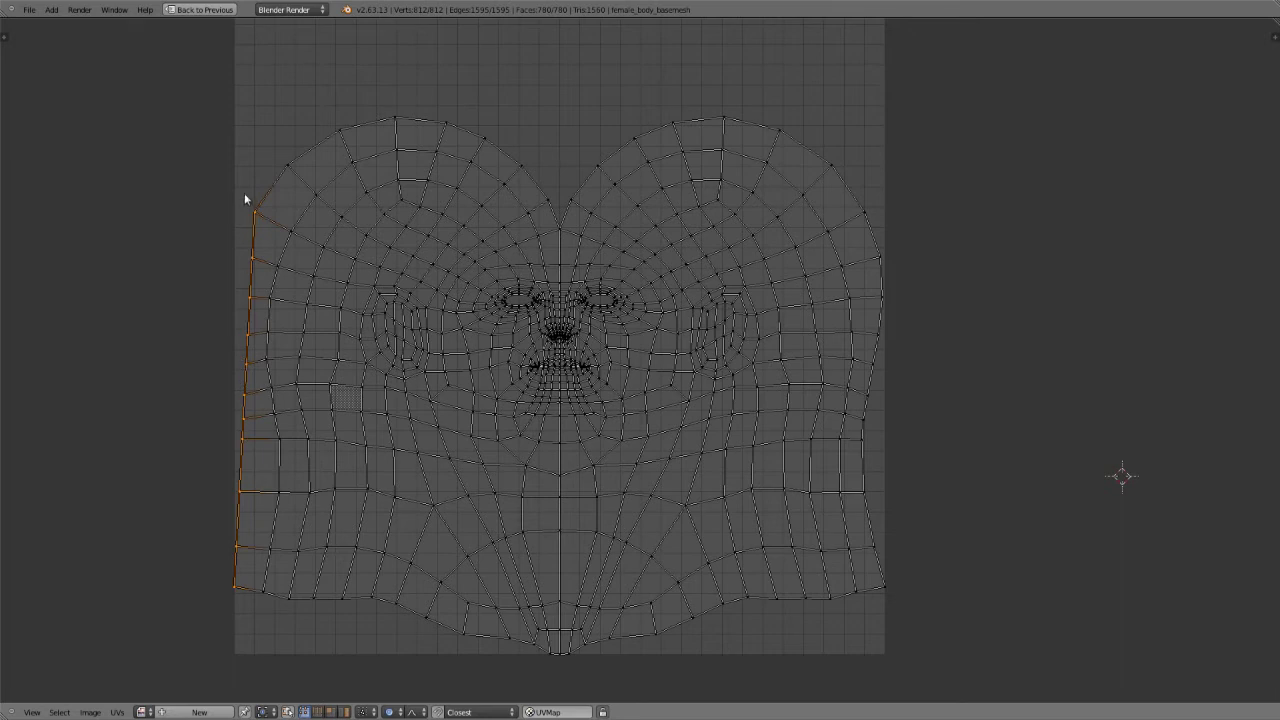
key(ctrl+z)
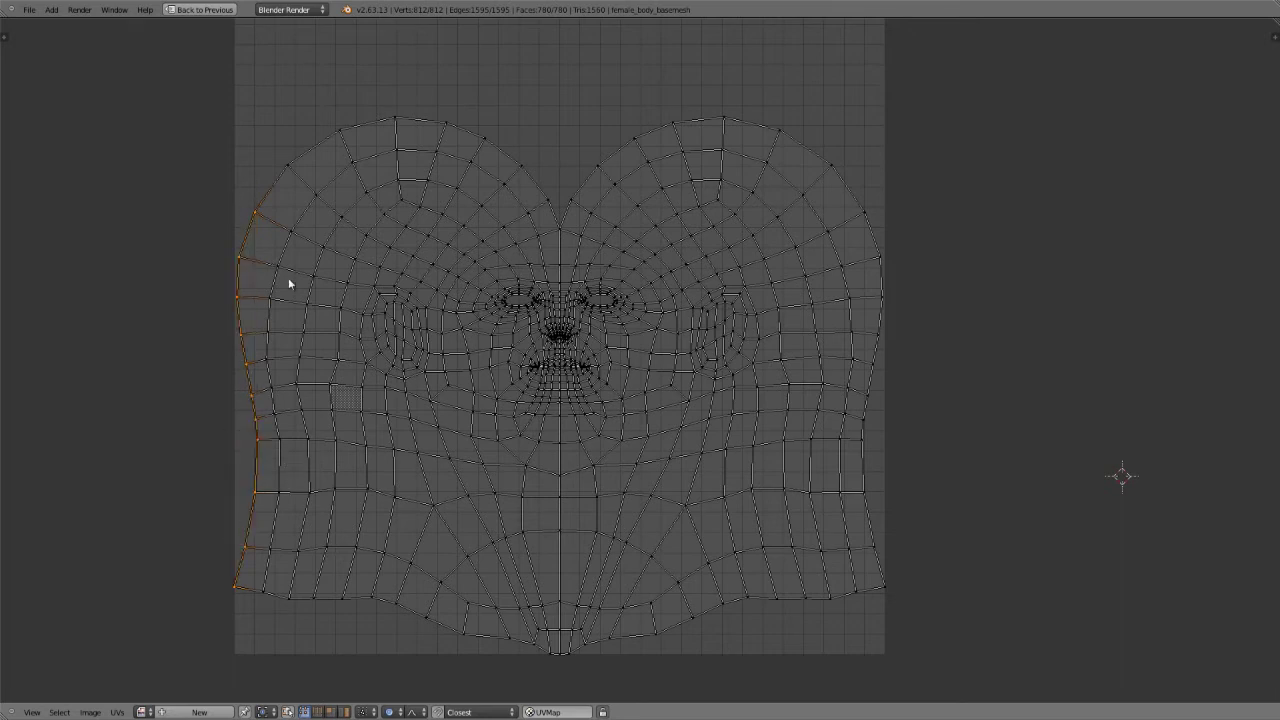
key(w)
click(296, 209)
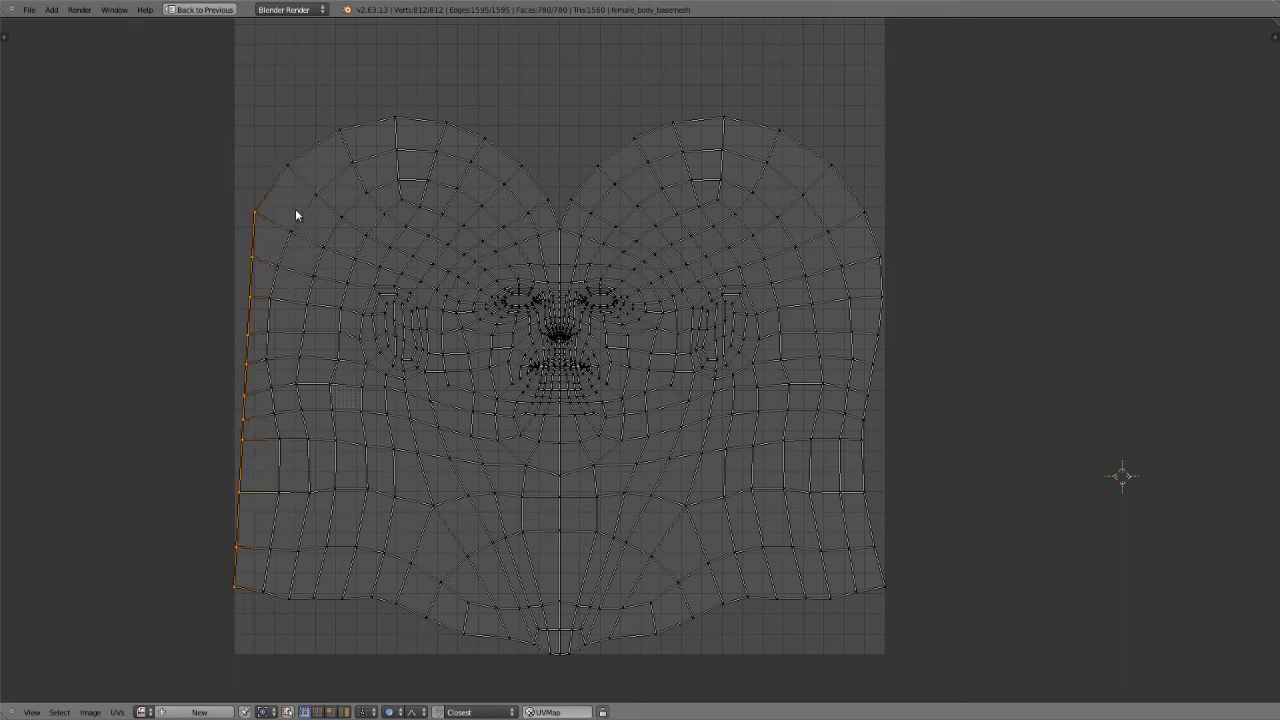
key(ctrl+z)
key(w)
click(300, 224)
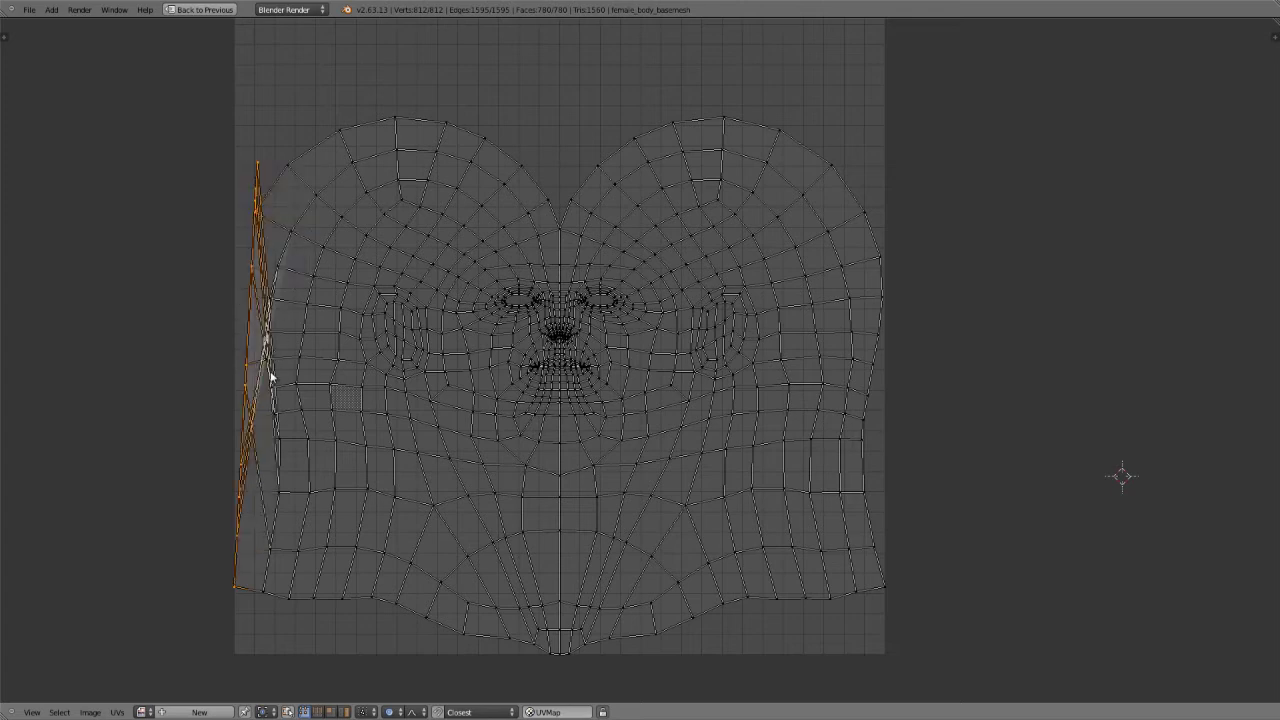
key(ctrl+z)
key(w)
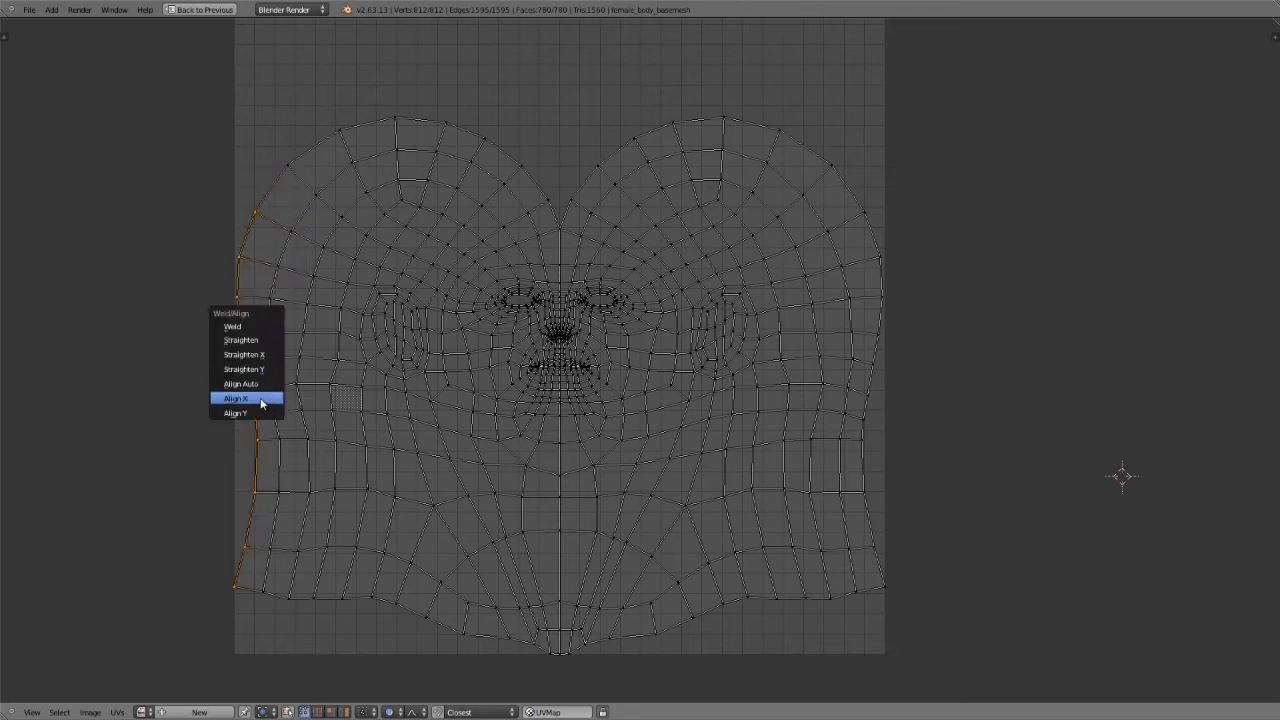
click(260, 400)
key(ctrl+z)
key(w)
click(258, 410)
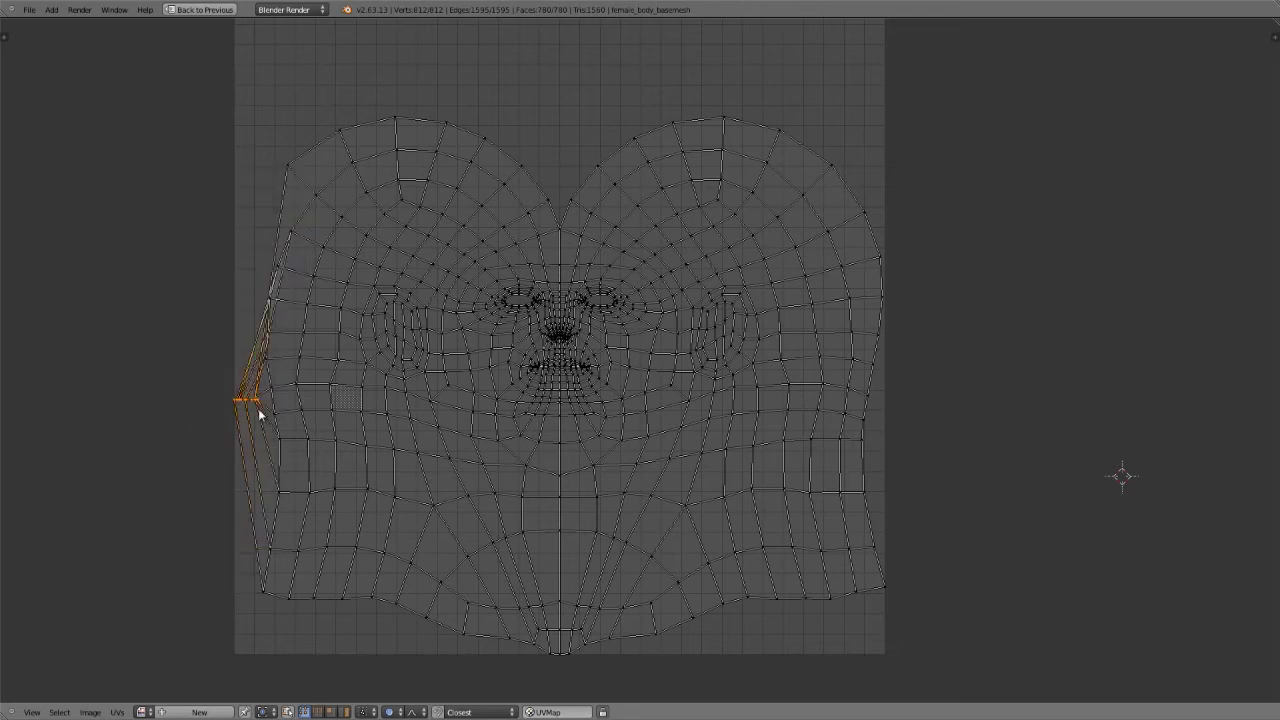
key(ctrl+z)
key(w)
click(255, 382)
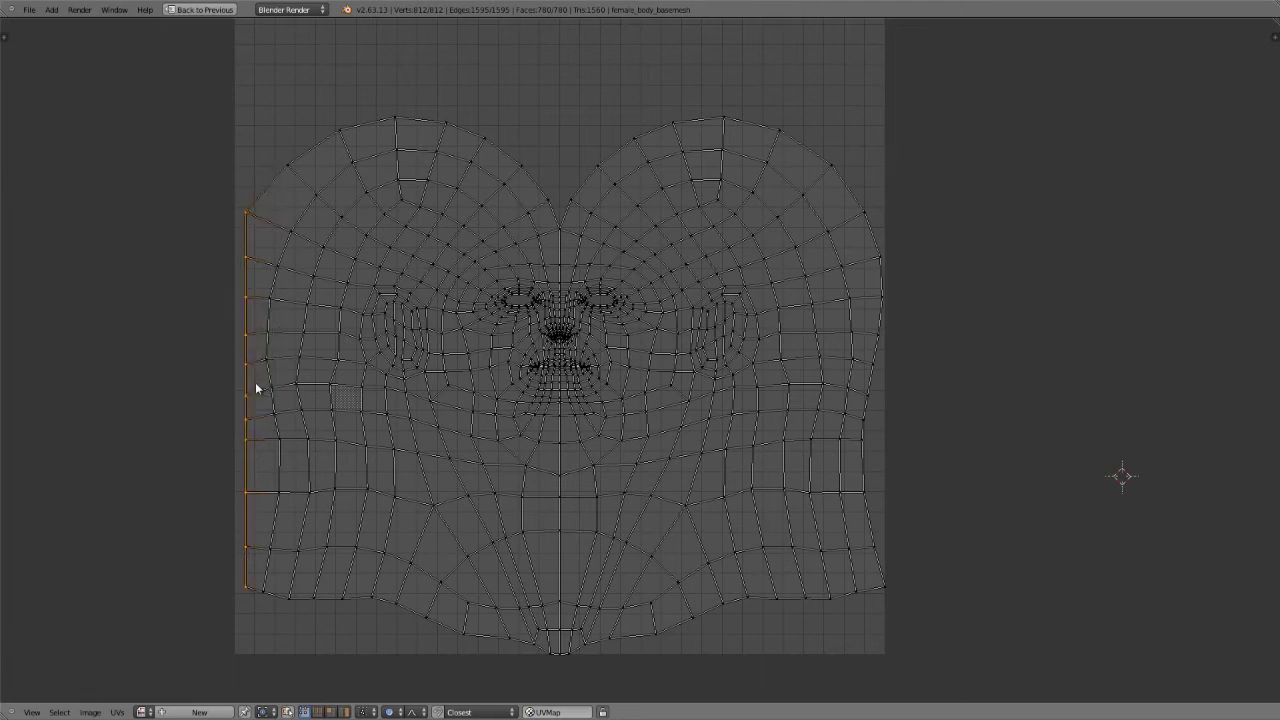
key(ctrl+z)
key(w)
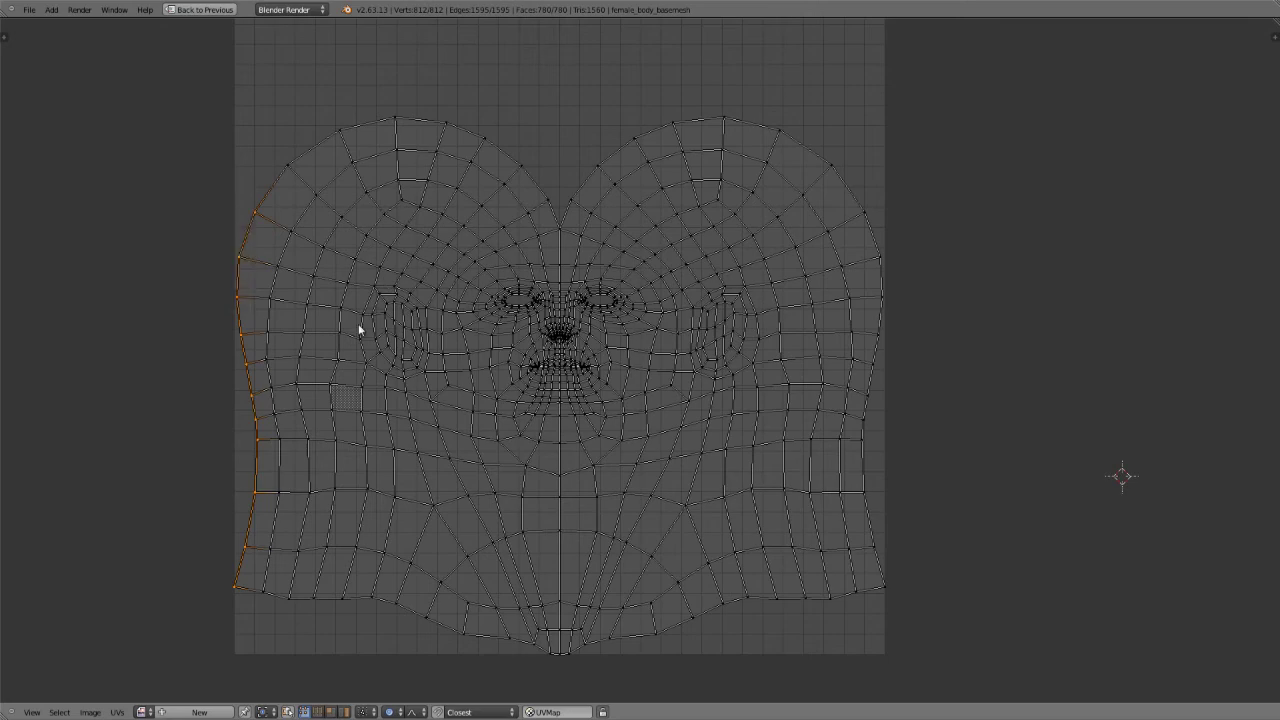
Deselect all UV vertices and zoom the UV view out, panning left
key(a)
middle_drag(385, 487, 327, 481)
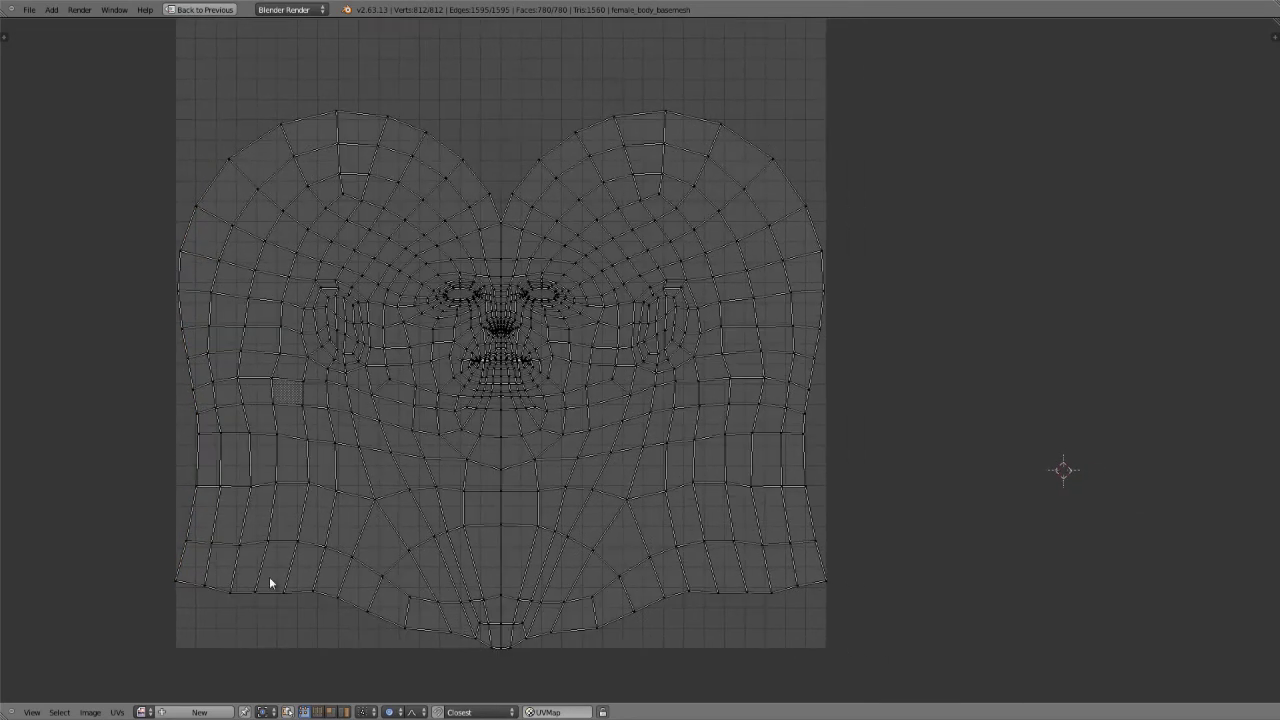
scroll(326, 528, down, 1)
middle_drag(477, 489, 429, 480)
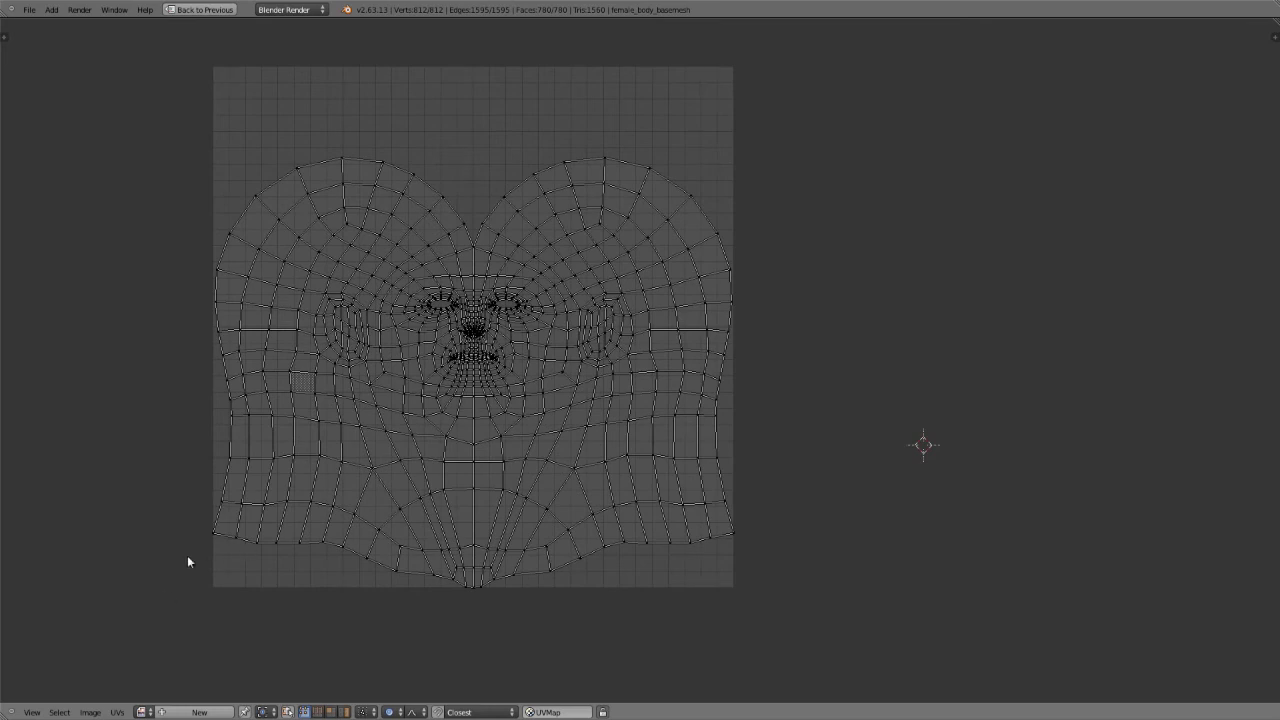
Enable Live Unwrap, turn off proportional editing, and move a pinned bottom corner
click(117, 712)
key(c)
key(Escape)
key(o)
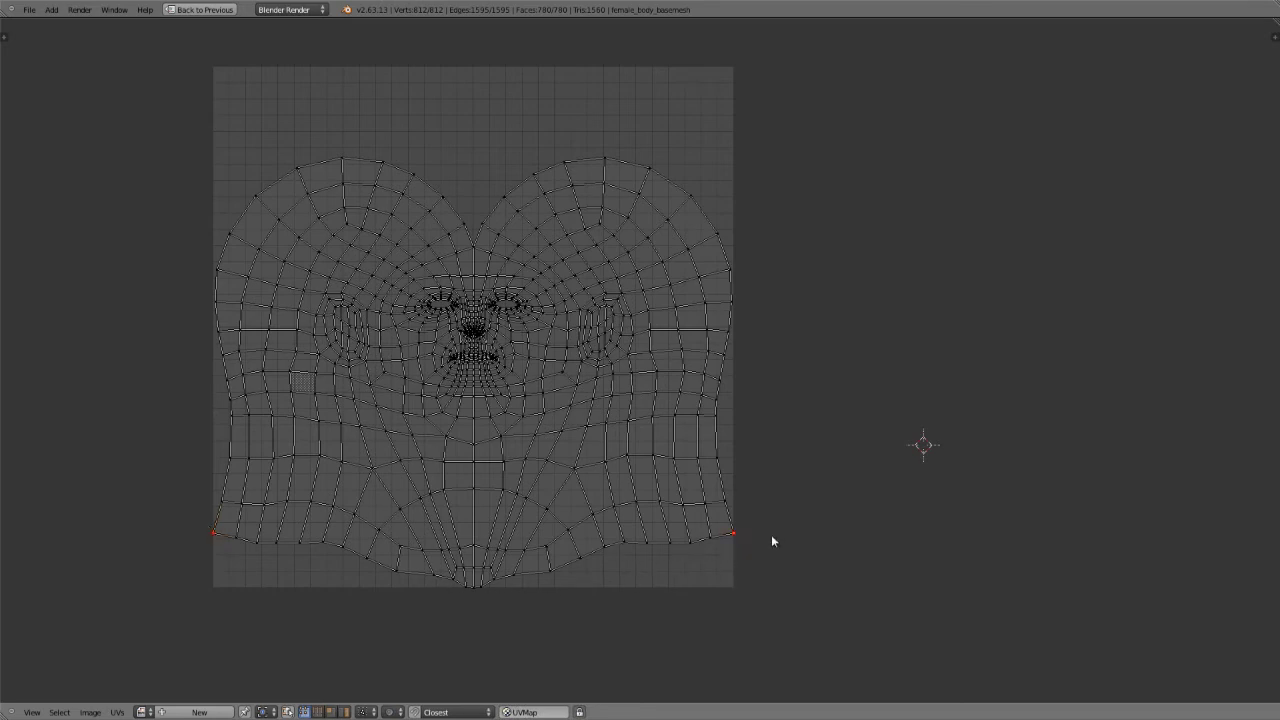
key(g)
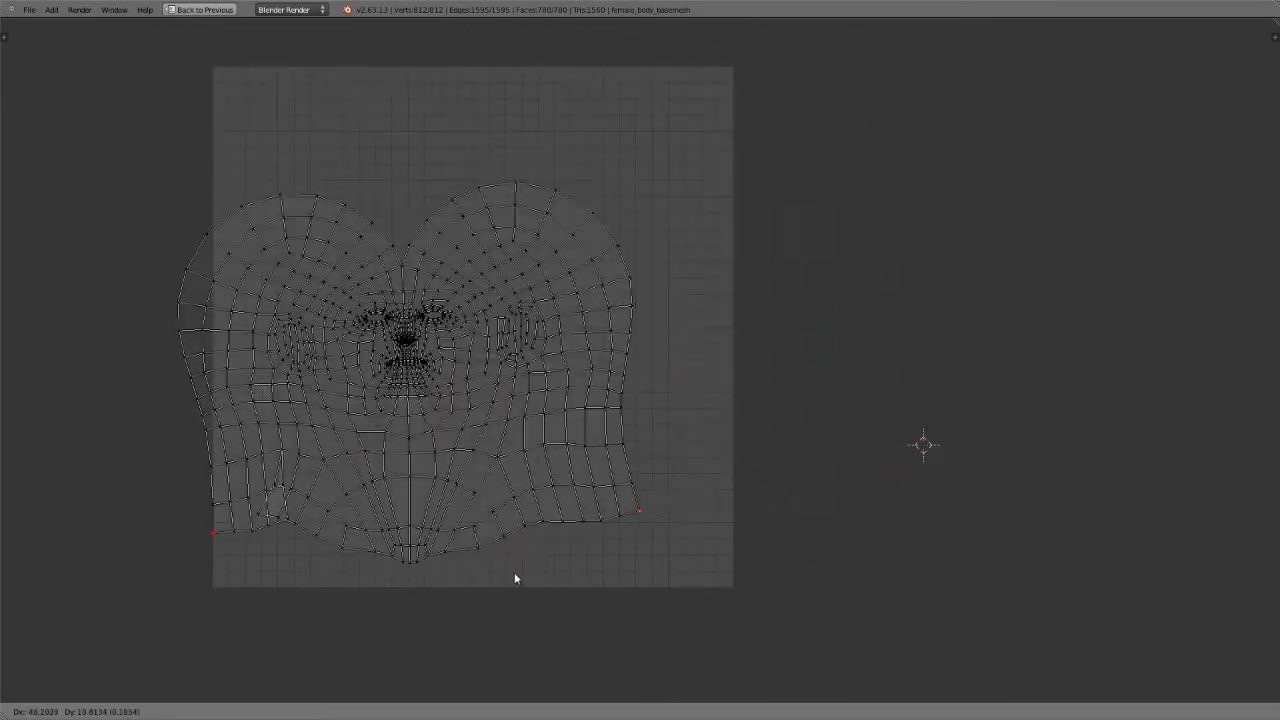
Confirm the corner move, pin the top centre vertex, test-move and cancel, then select all
click(713, 592)
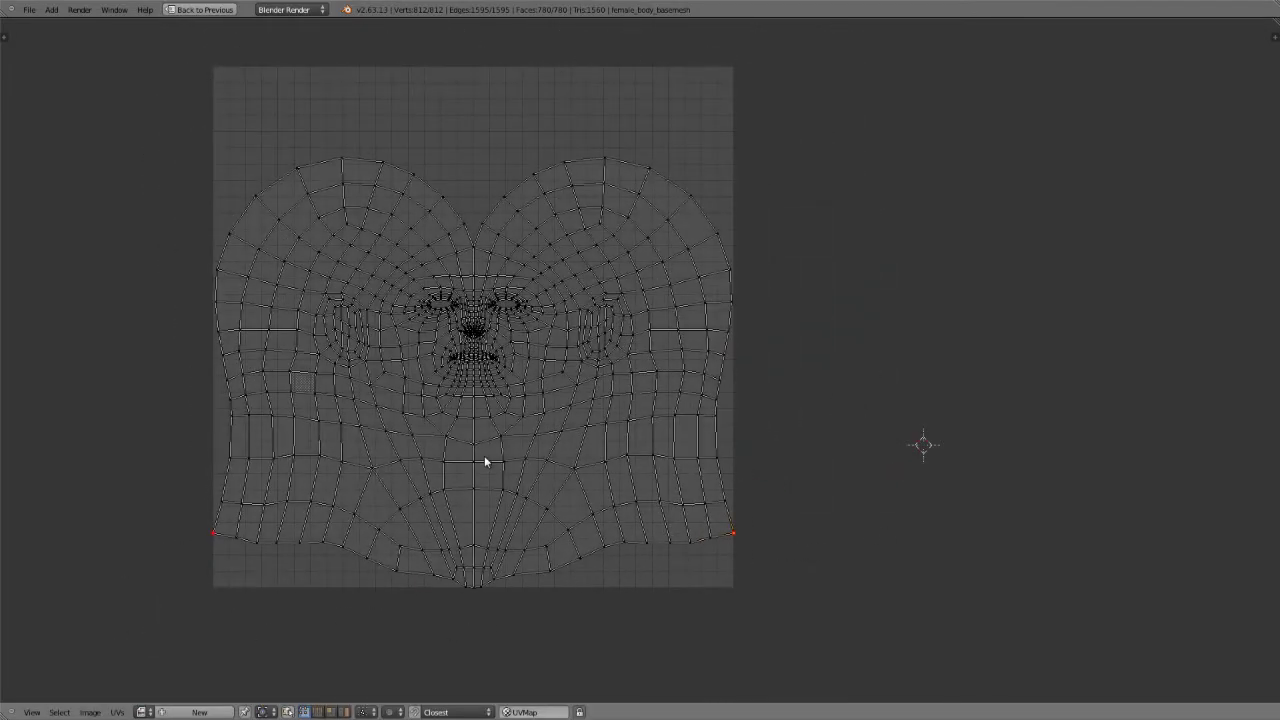
middle_drag(544, 457, 515, 466)
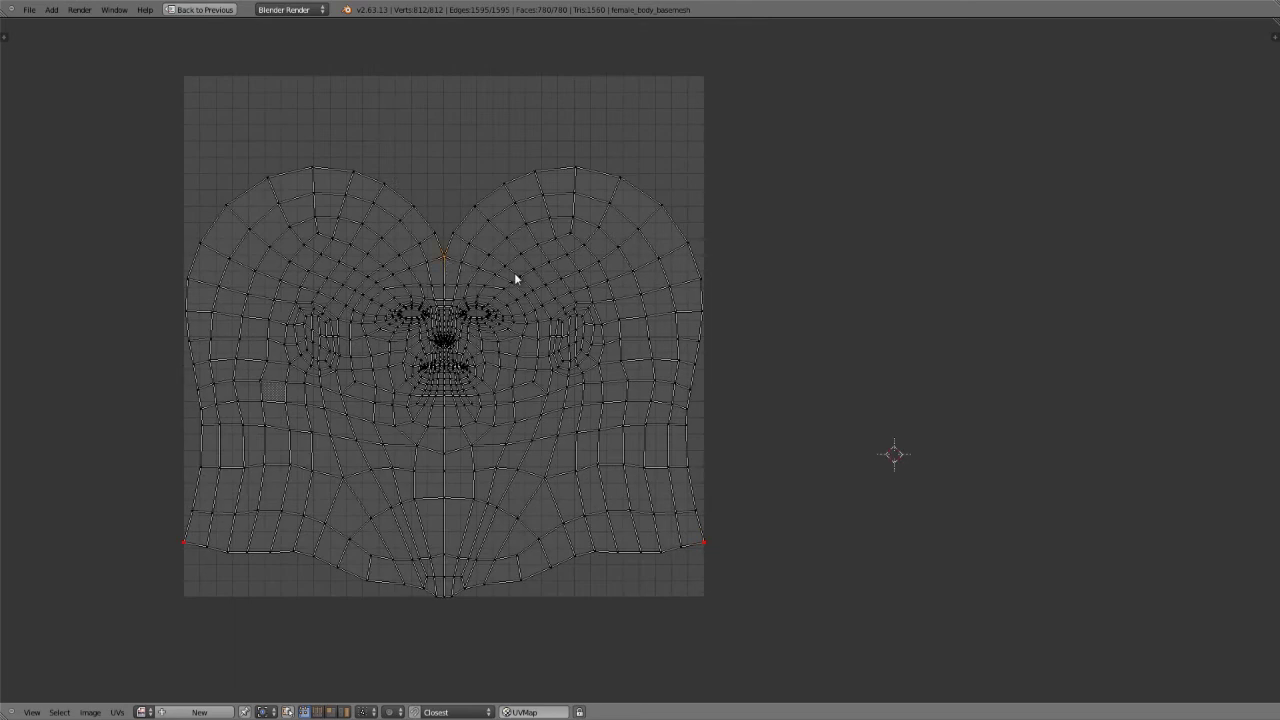
key(g)
key(y)
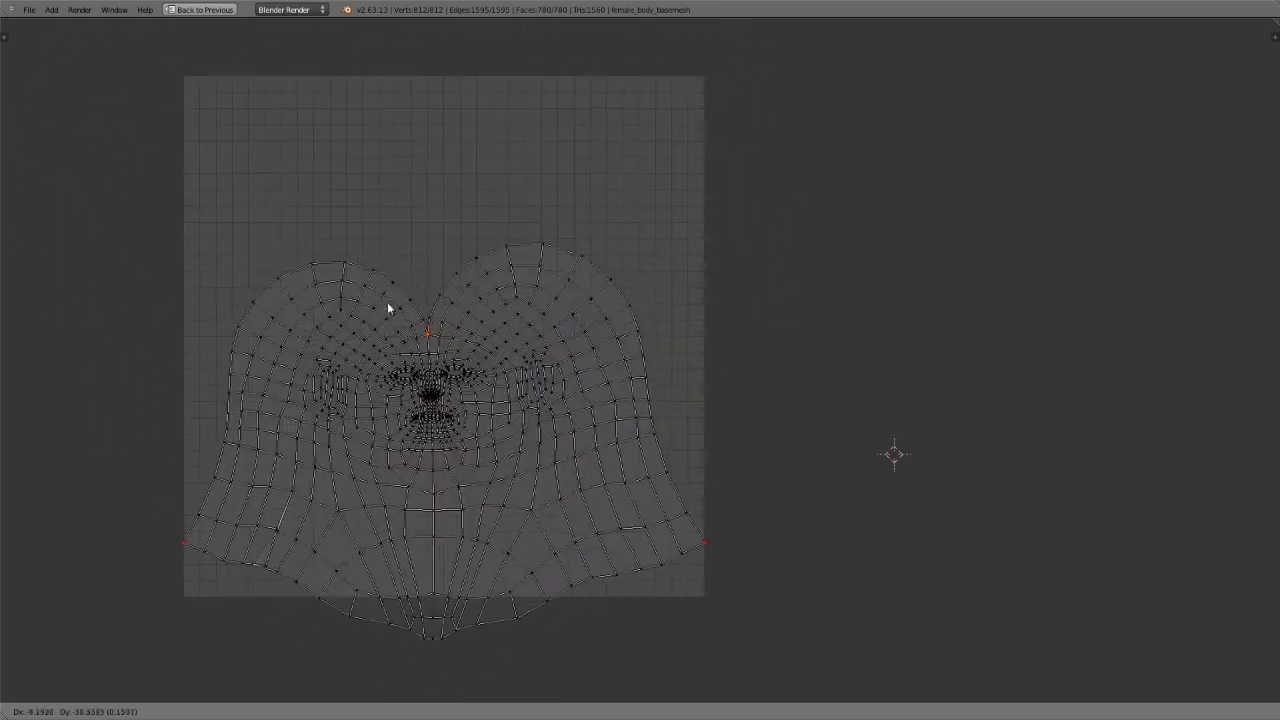
right_click(380, 250)
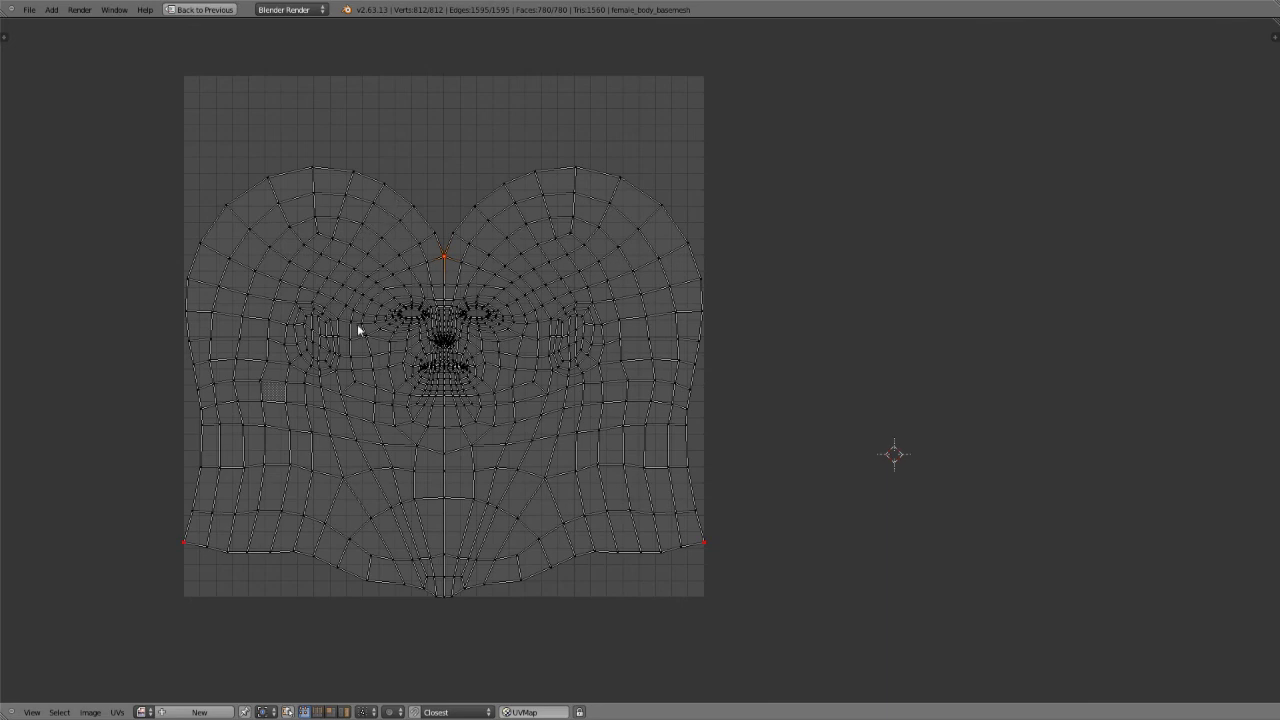
click(117, 712)
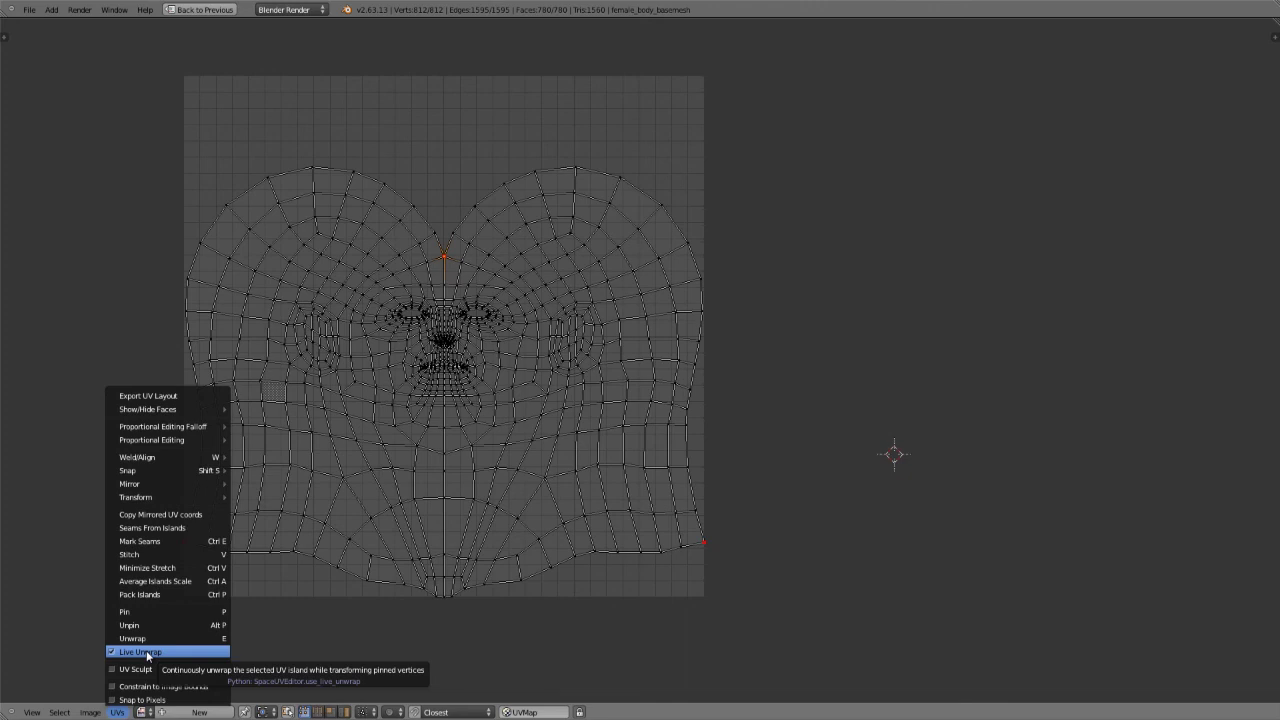
key(a)
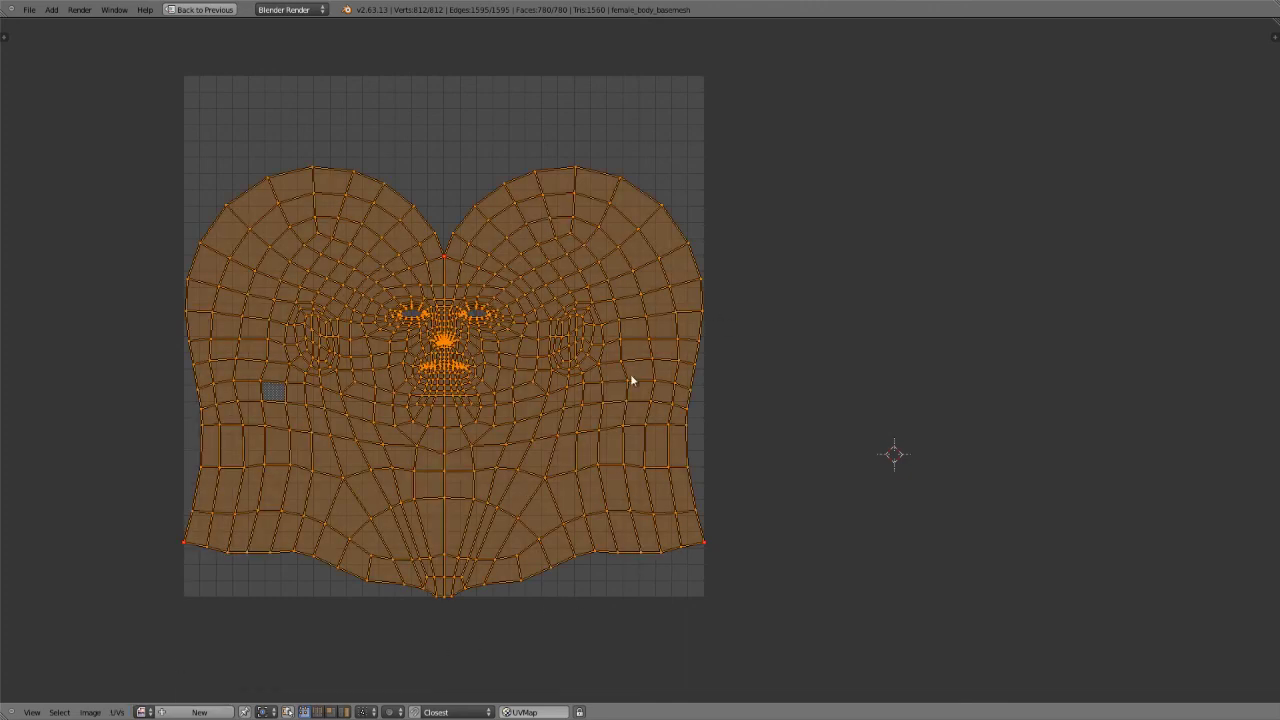